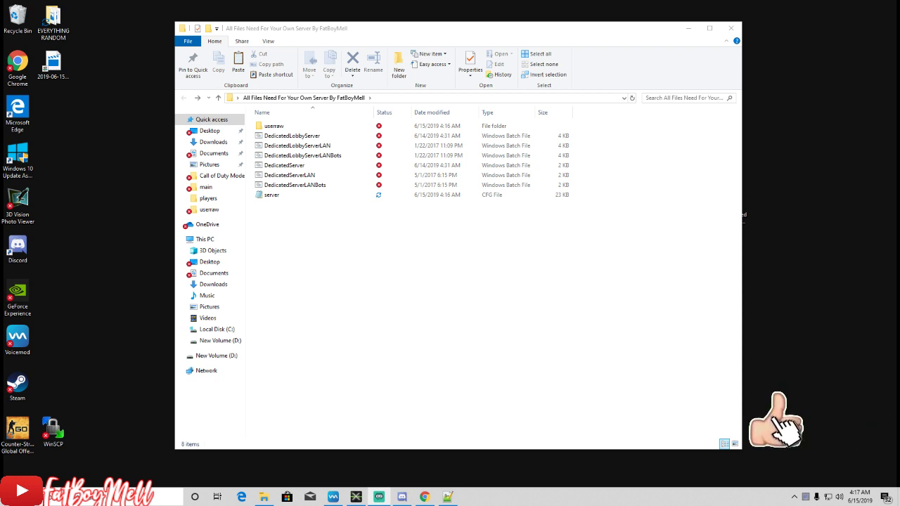
Step: Open server.cfg from the server files folder in Notepad and scroll through its settings
click(485, 295)
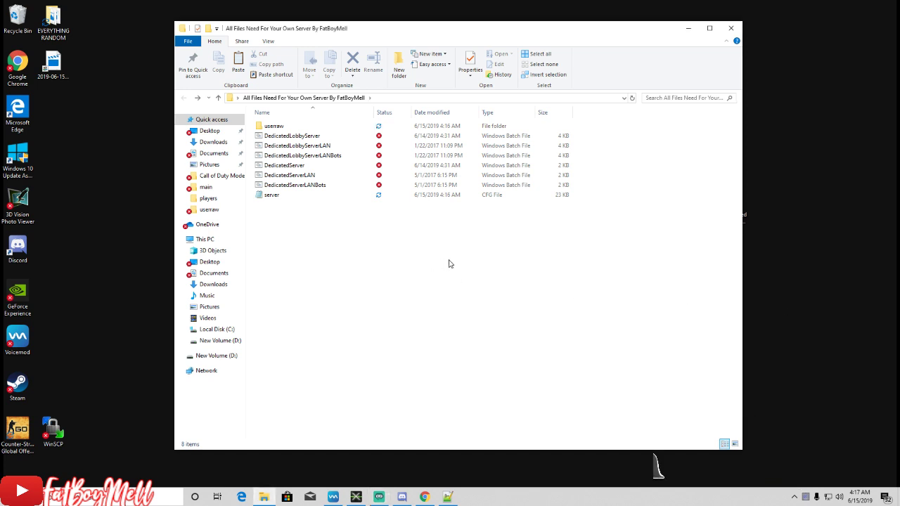
double_click(345, 195)
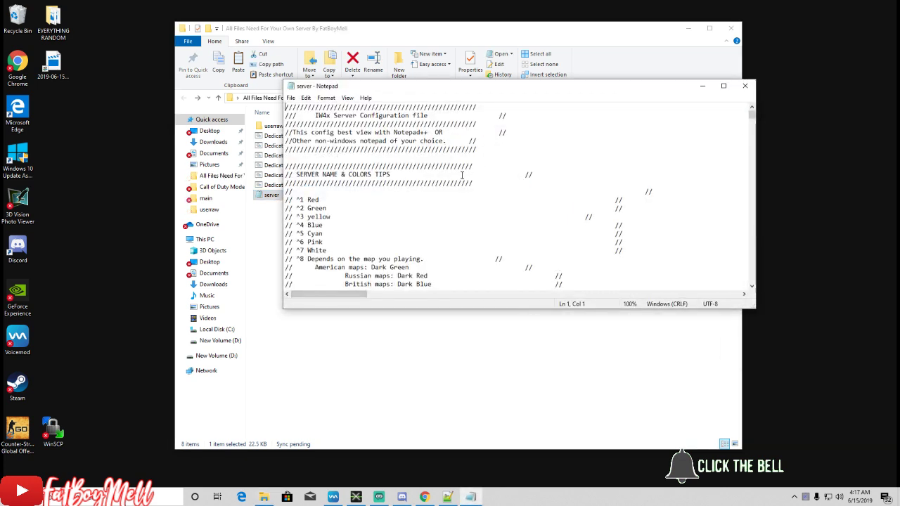
scroll(462, 175, down, 3)
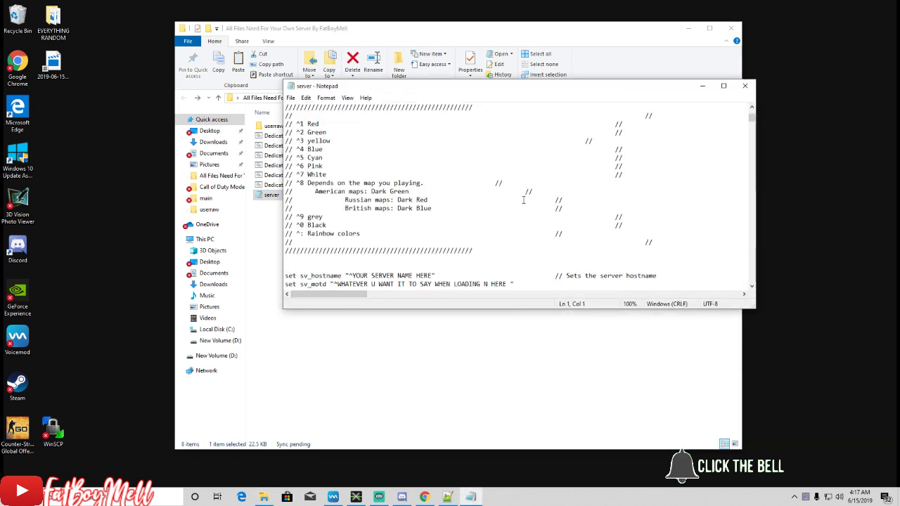
Step: Close Notepad and reopen server.cfg with Edit with Notepad++
click(745, 86)
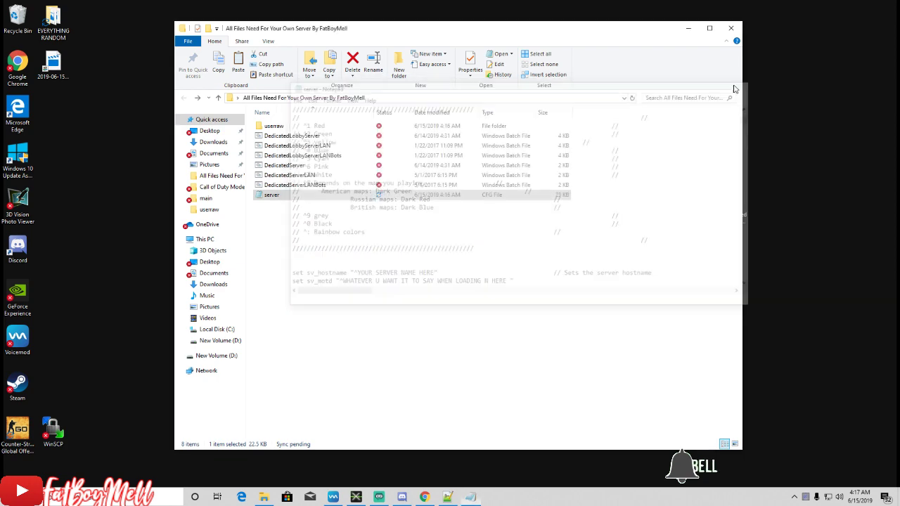
right_click(348, 199)
click(418, 288)
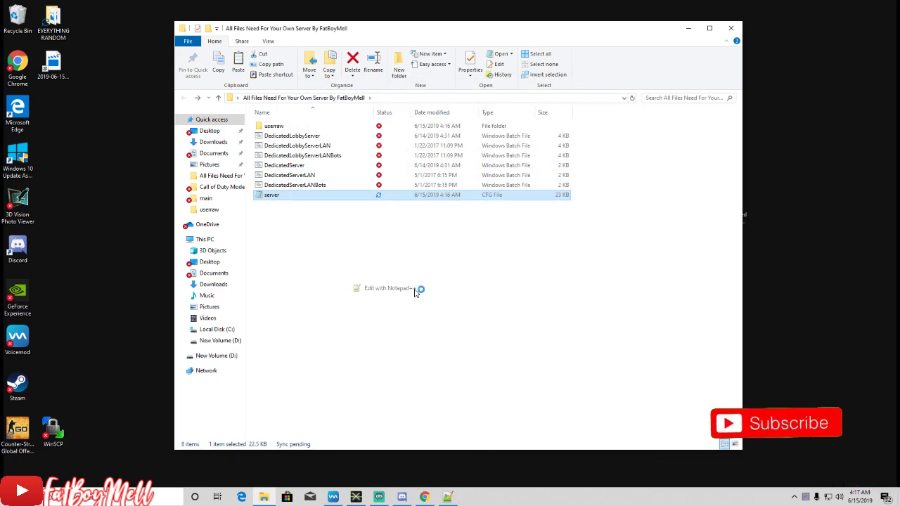
scroll(249, 311, down, 3)
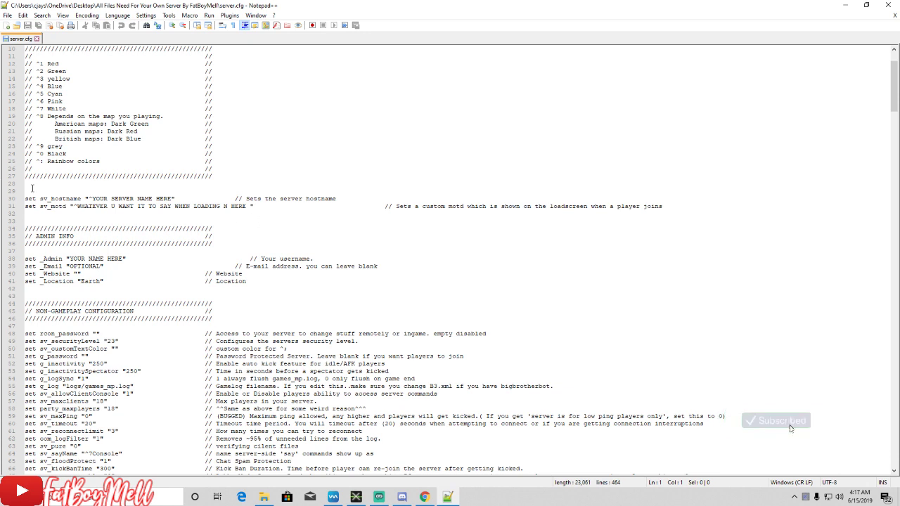
drag(91, 199, 234, 199)
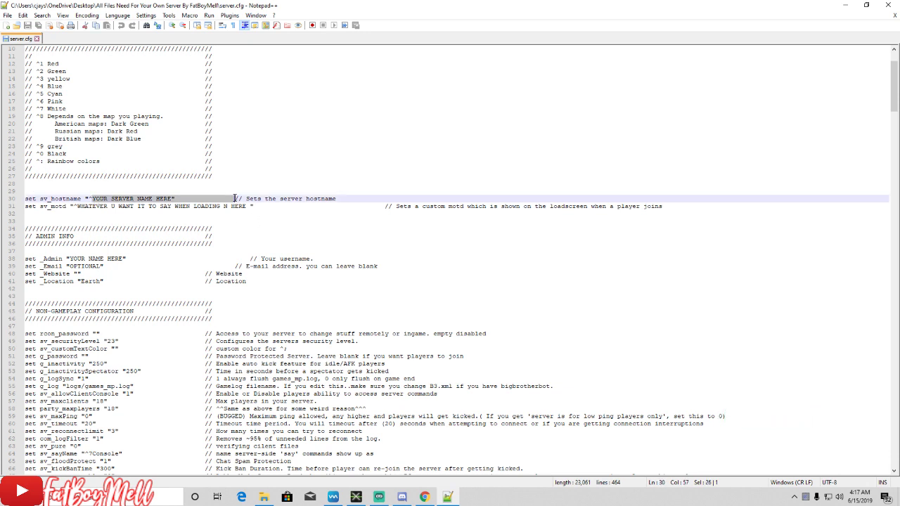
click(167, 213)
click(242, 207)
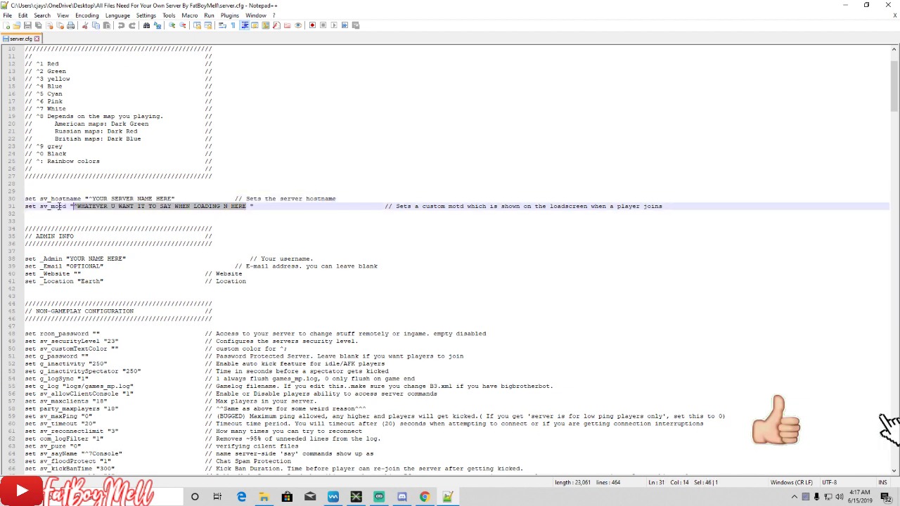
click(175, 199)
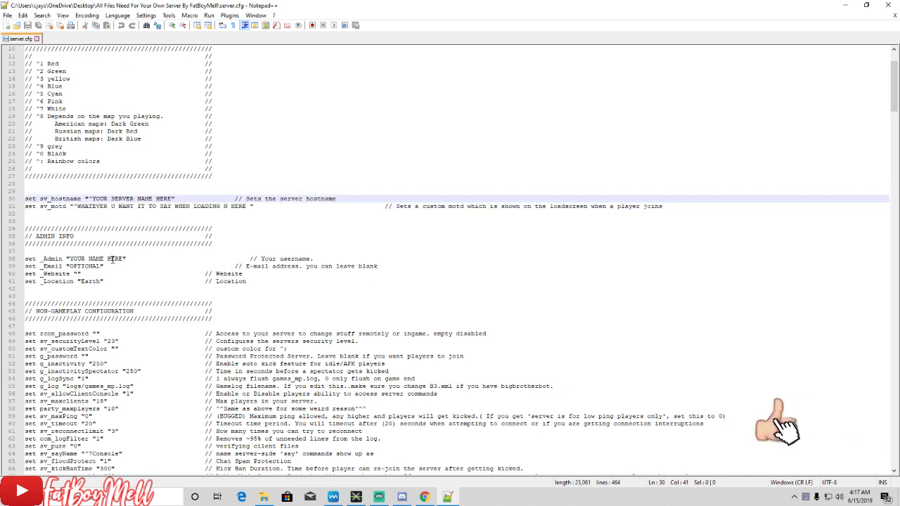
drag(126, 259, 143, 260)
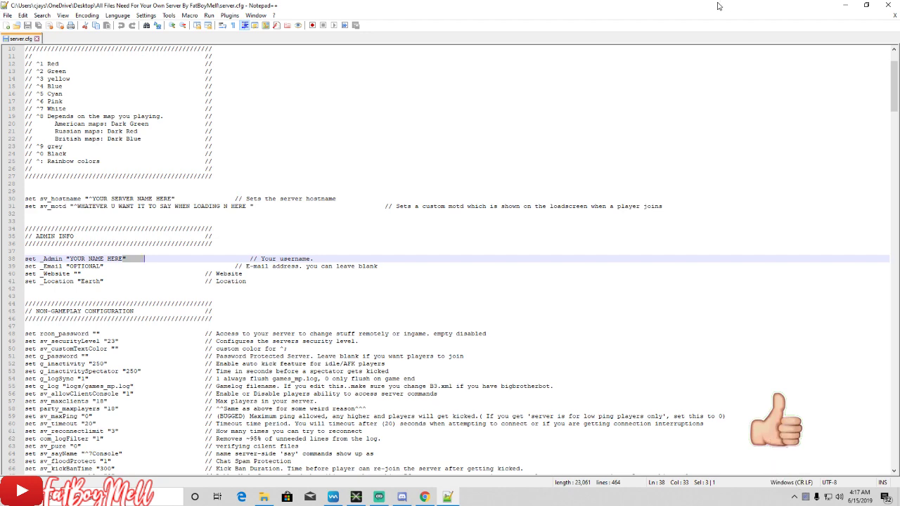
Step: Close Notepad++ and place the Call of Duty Modern Warfare 2 folder left of the server files window
click(878, 10)
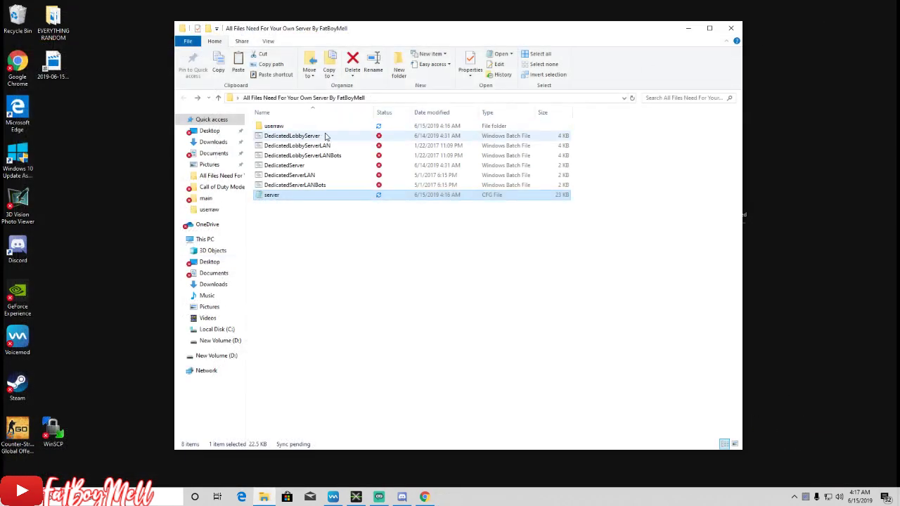
click(318, 129)
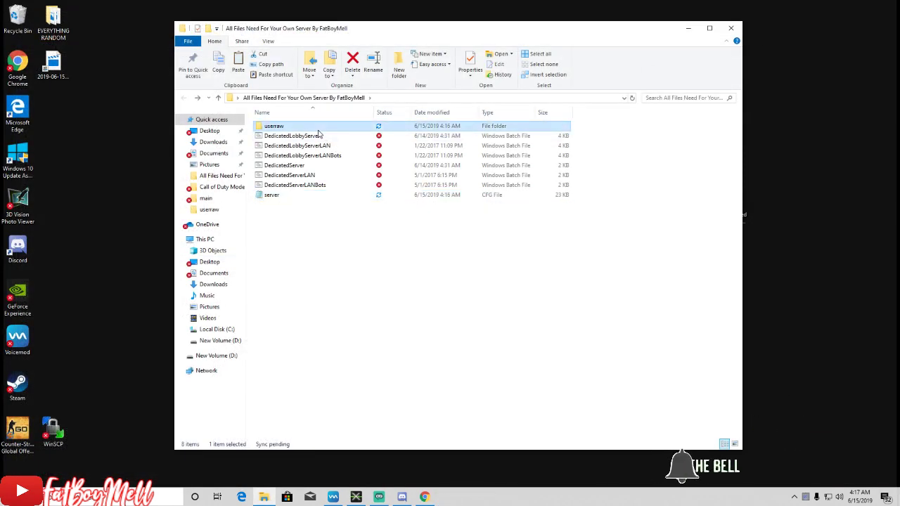
drag(425, 29, 810, 22)
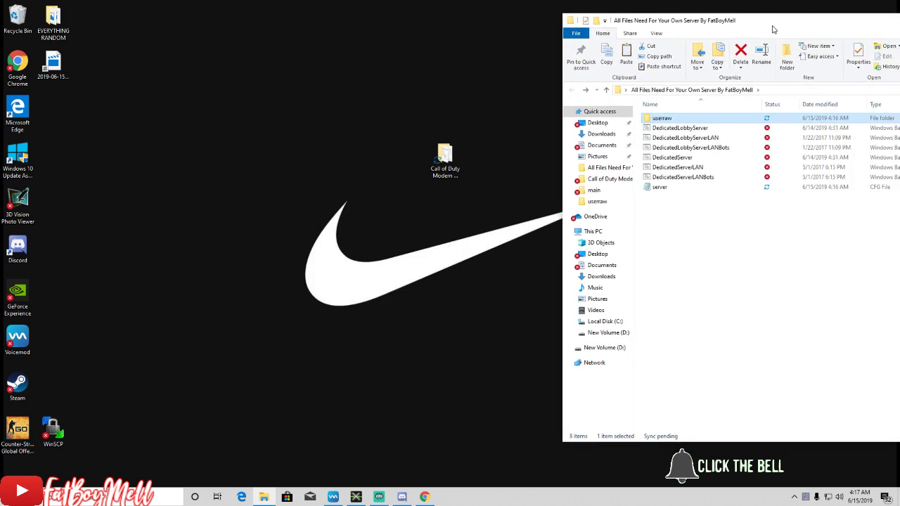
double_click(445, 155)
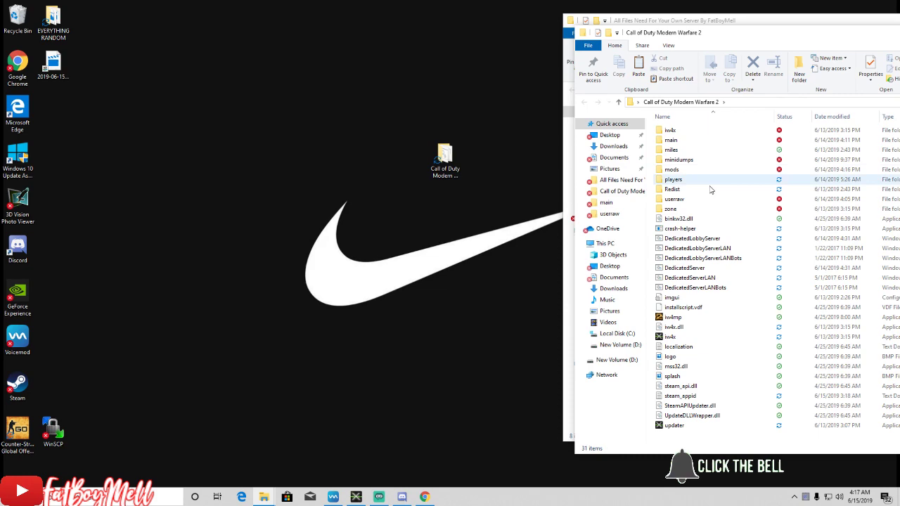
drag(720, 39, 191, 39)
Step: Compare the userraw folders in the game folder and the server files folder
click(694, 314)
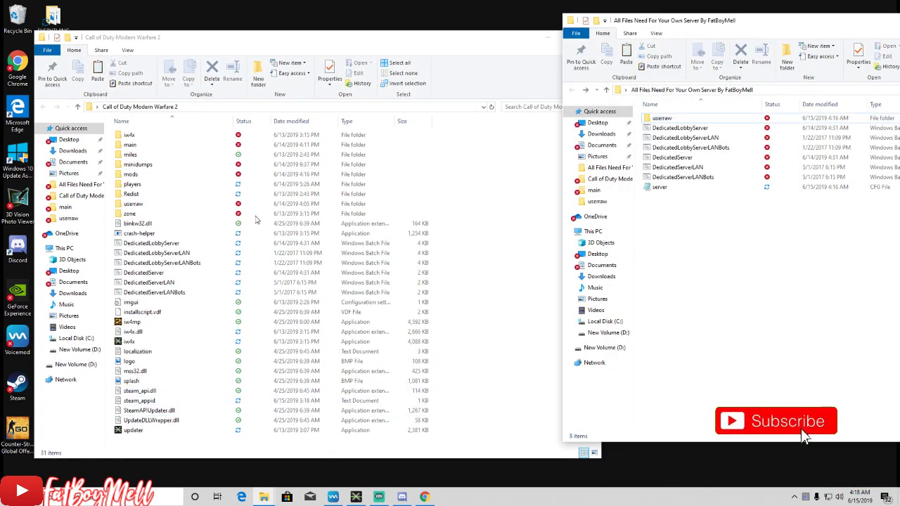
key(ctrl+a)
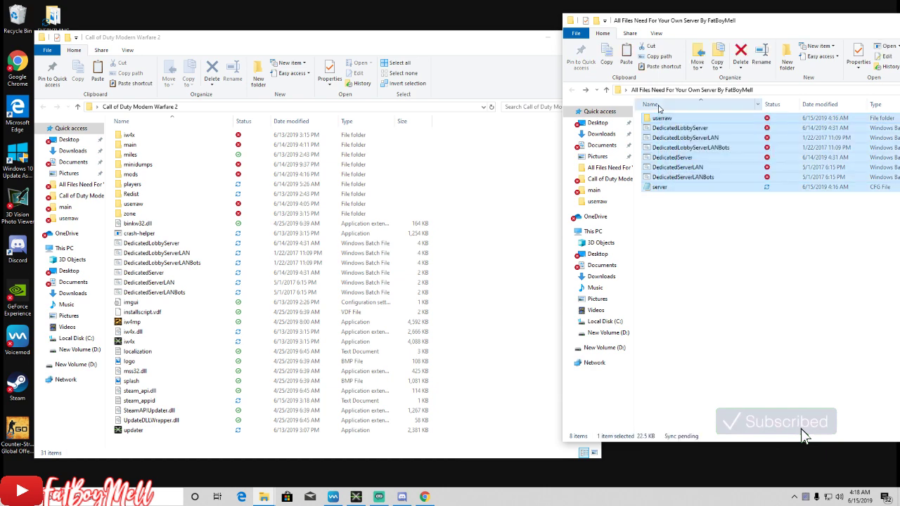
click(773, 225)
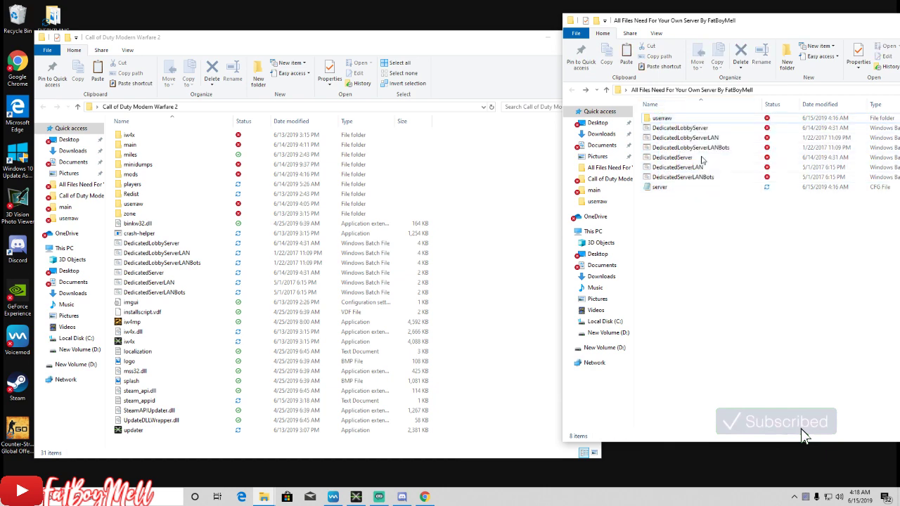
double_click(169, 204)
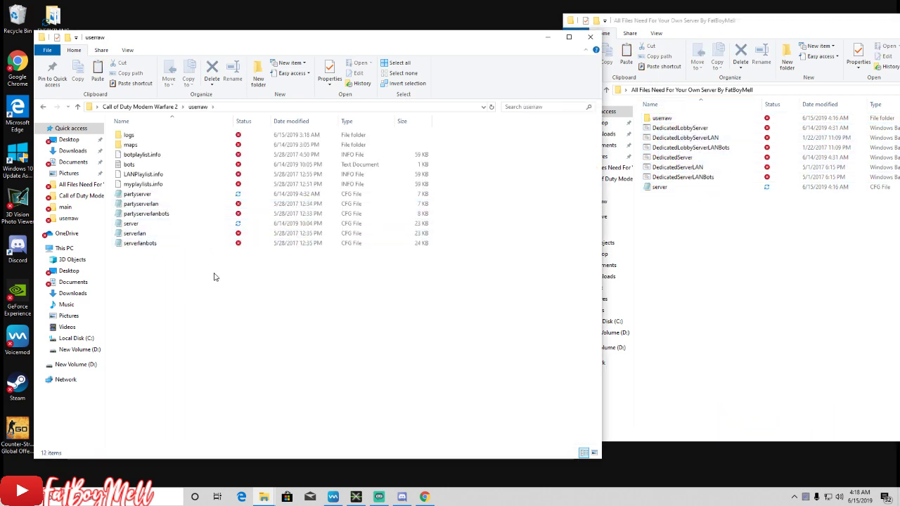
key(BackSpace)
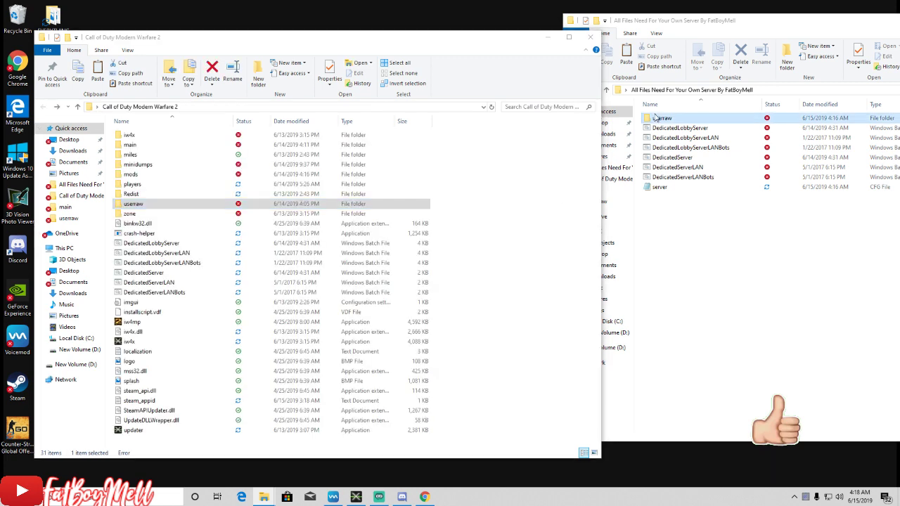
double_click(660, 118)
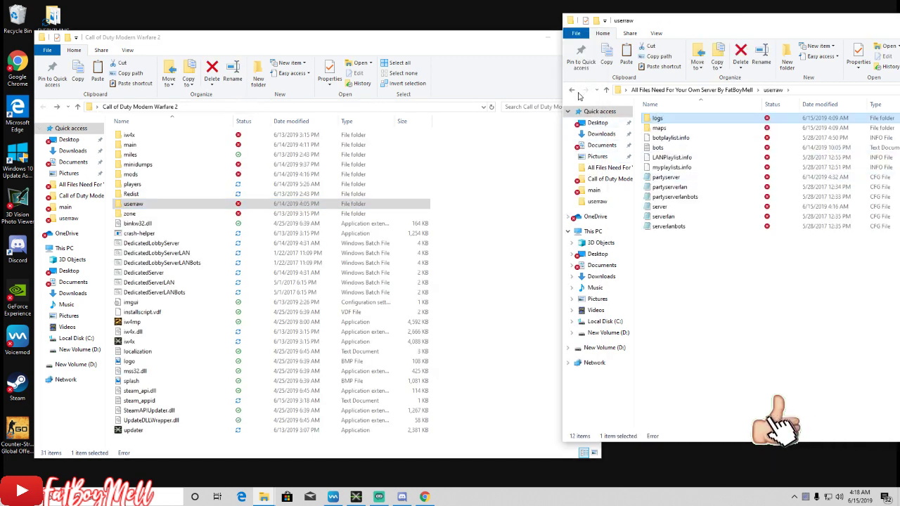
key(BackSpace)
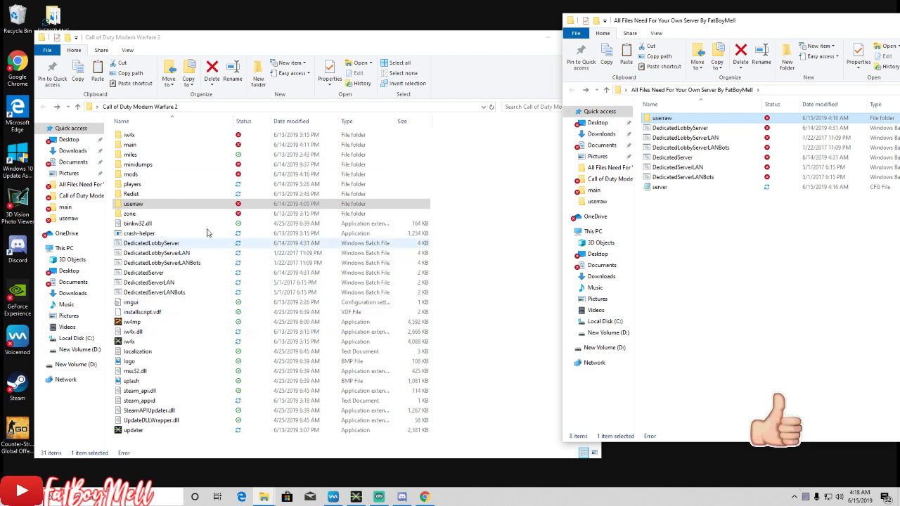
Step: Check the game's players folder, then select server.cfg in the server files window
double_click(158, 184)
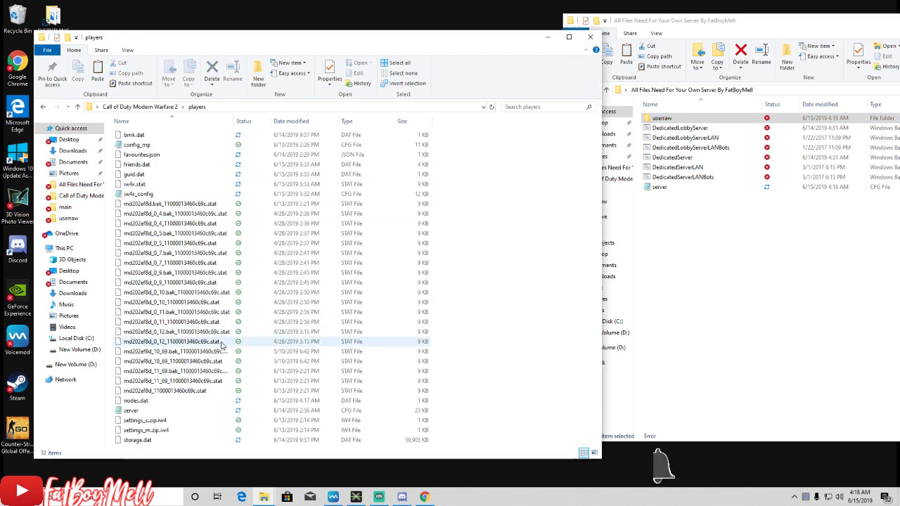
click(43, 107)
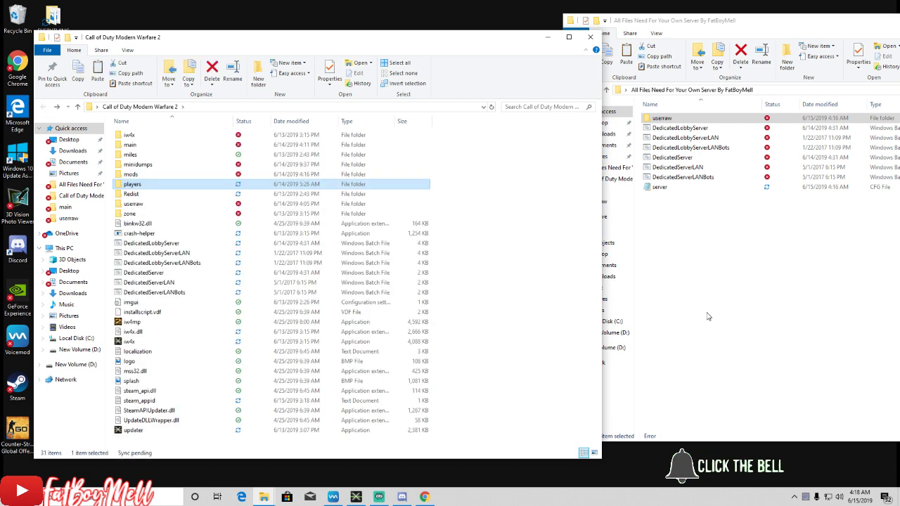
click(685, 198)
click(675, 186)
key(alt+Tab)
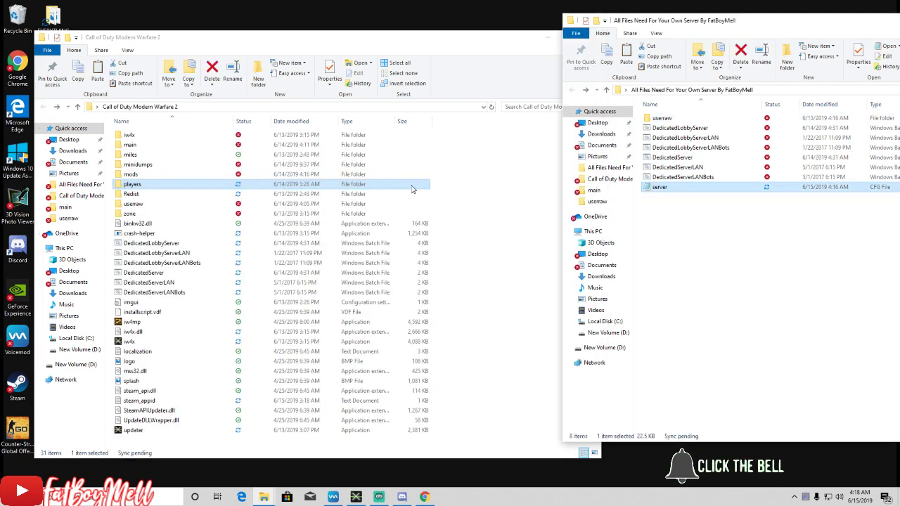
key(alt+Tab)
key(alt+Tab)
key(alt+Tab)
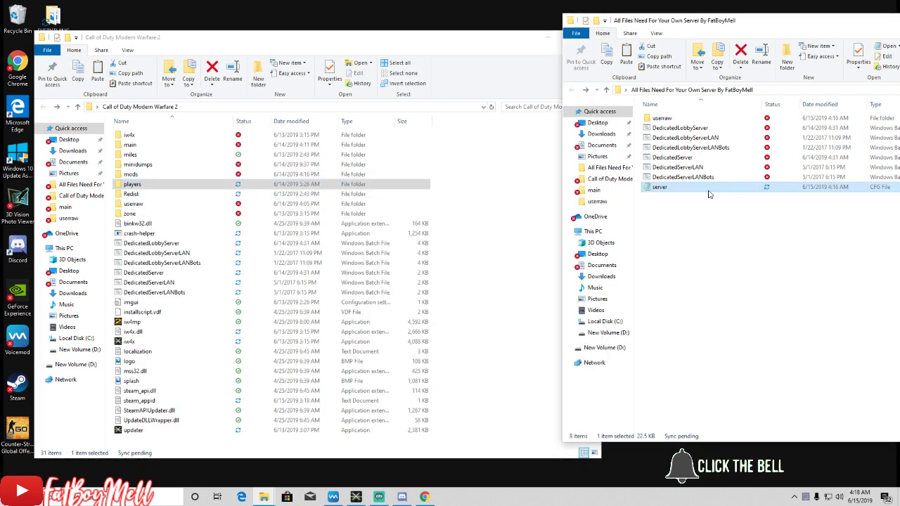
Step: Close the Call of Duty Modern Warfare 2 window and center the server files window
click(405, 195)
click(747, 267)
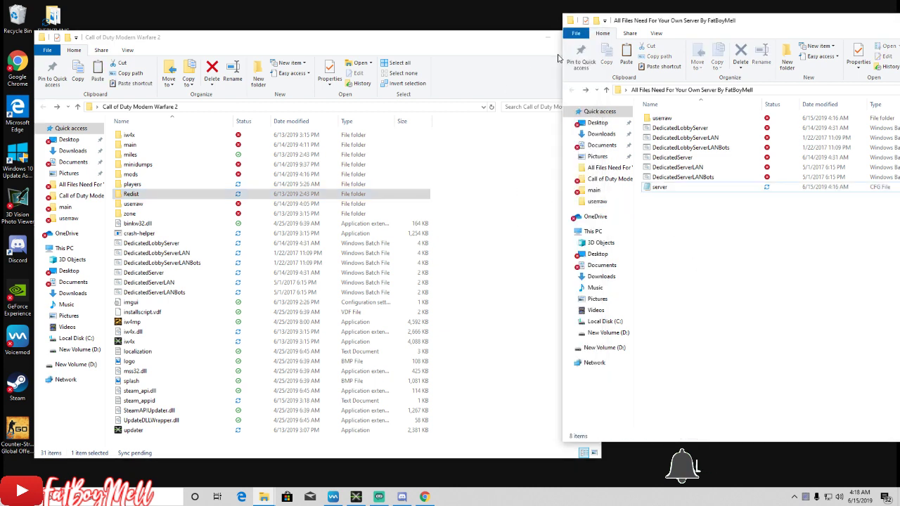
click(516, 46)
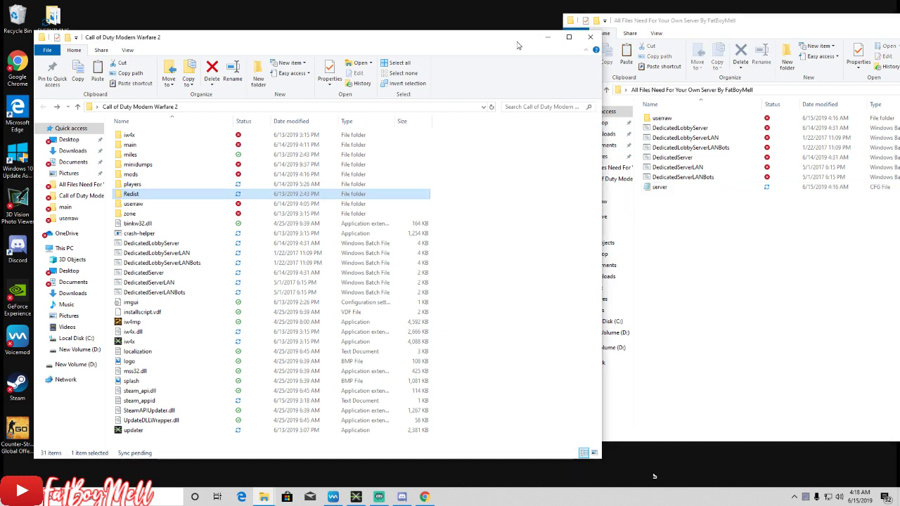
click(591, 38)
drag(705, 28, 642, 33)
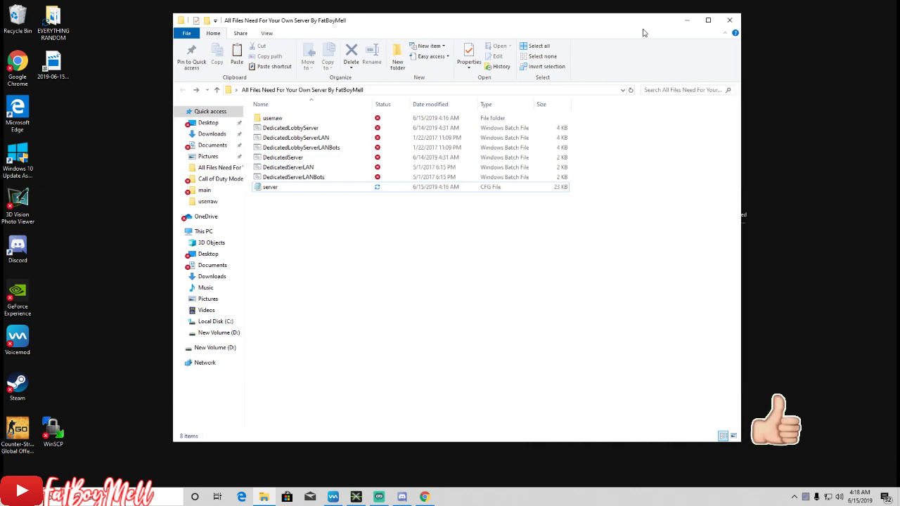
Step: Close Explorer, launch Windows Defender Firewall via a 'fire' search, and show Inbound Rules
click(738, 26)
key(super)
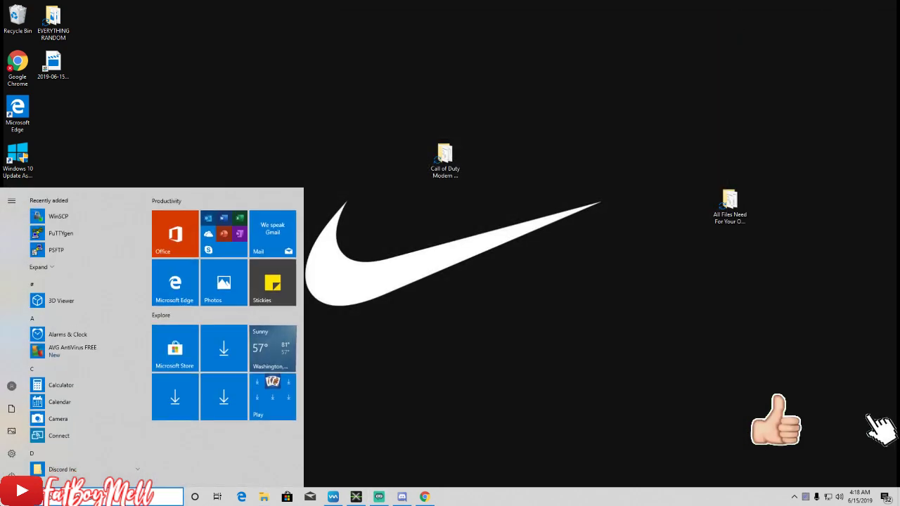
text(fire)
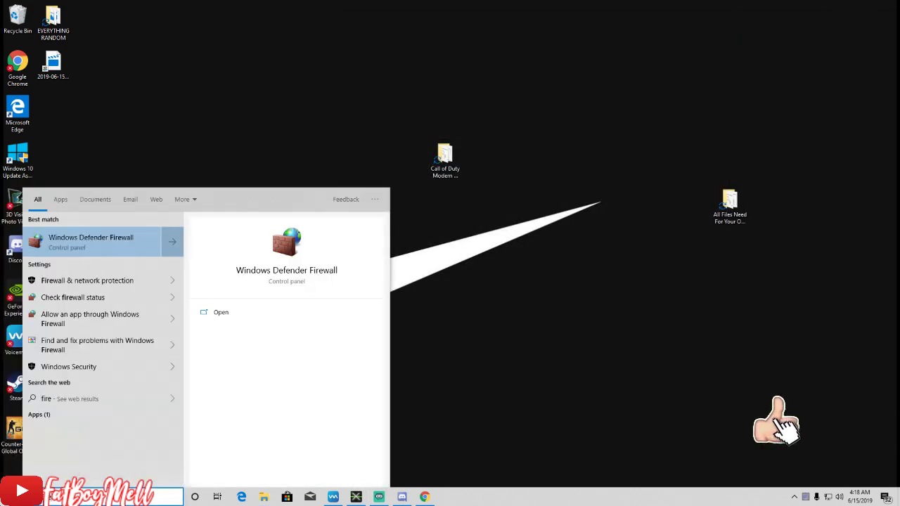
key(Return)
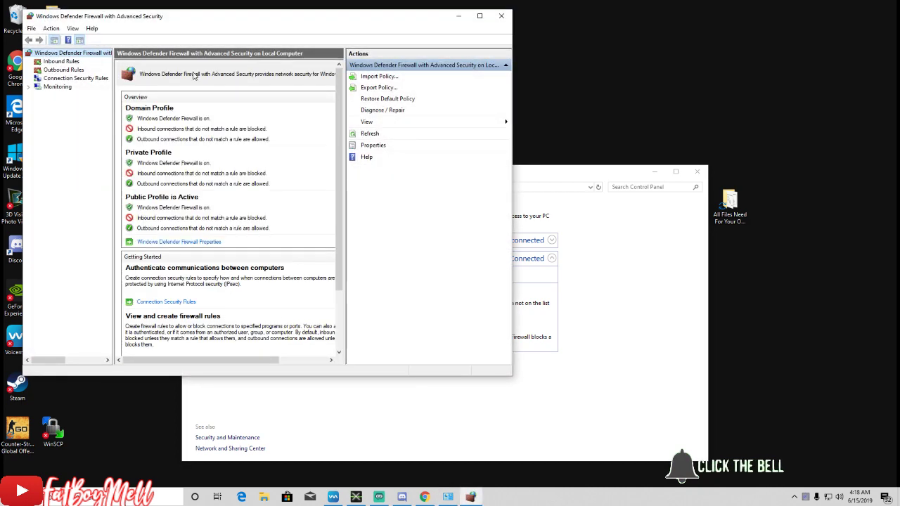
drag(232, 17, 477, 66)
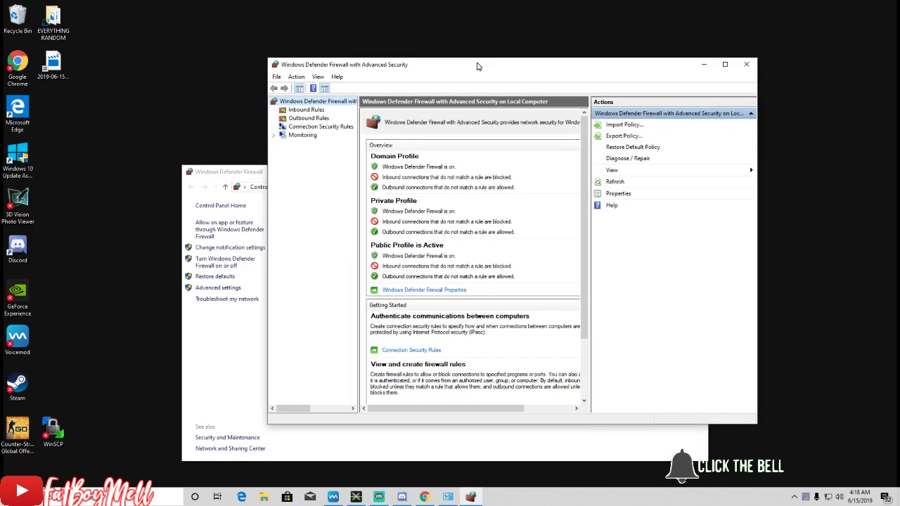
click(307, 110)
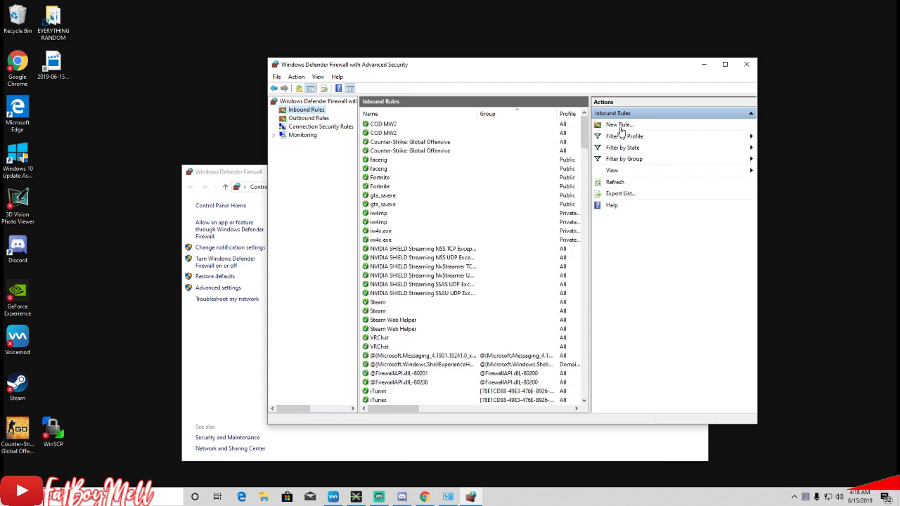
Step: Start a new inbound Port rule for TCP specific port 28966
click(619, 125)
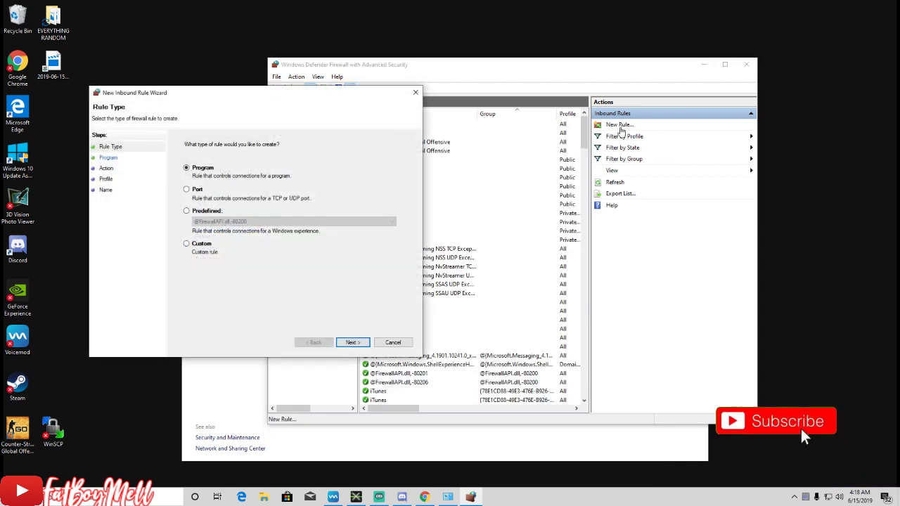
drag(292, 95, 611, 96)
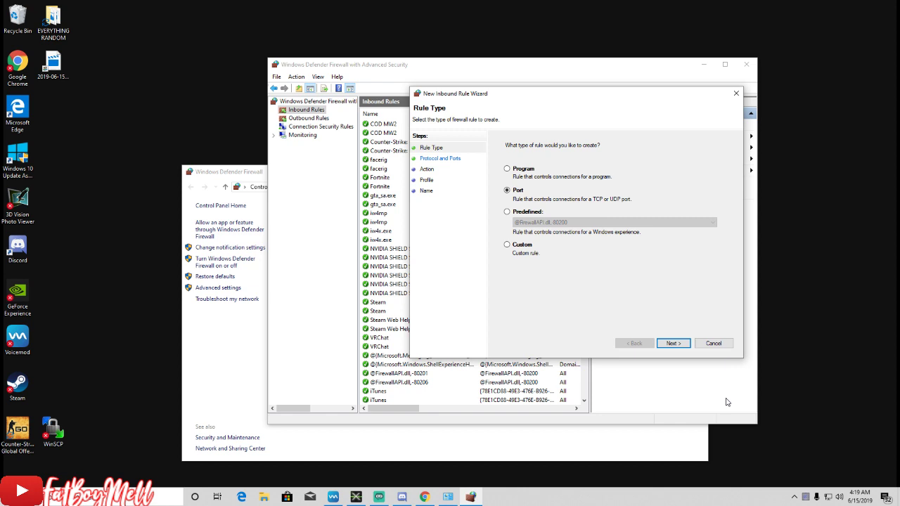
click(674, 342)
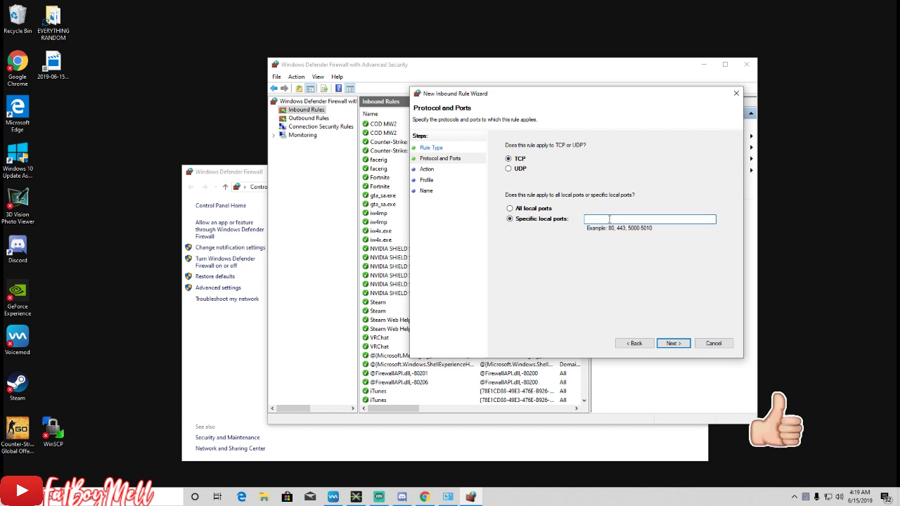
text(28966)
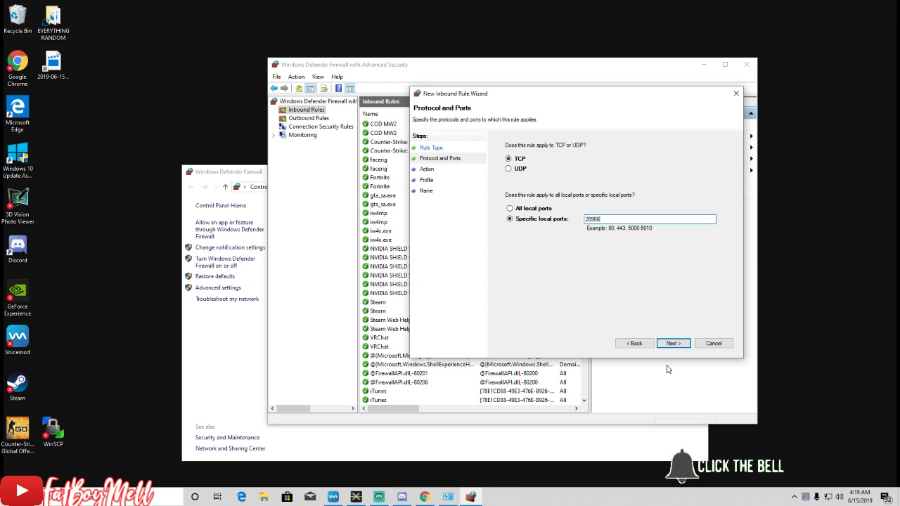
click(671, 343)
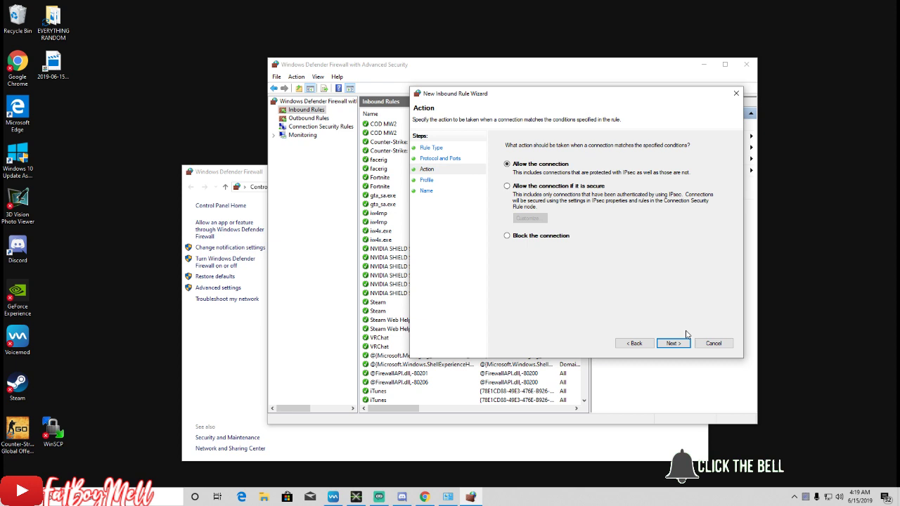
Step: Allow the connection on all profiles and name the rule COD MW2 with description MY SERVER
click(688, 343)
click(672, 343)
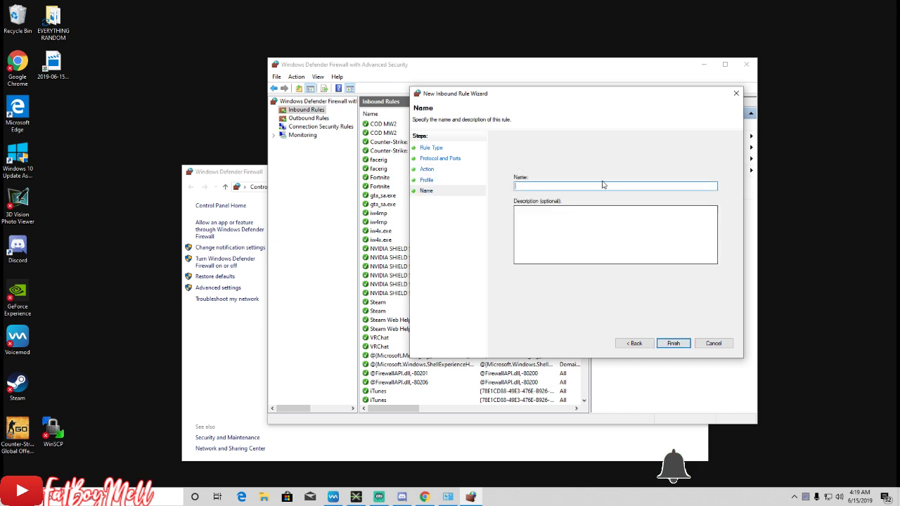
text(COD)
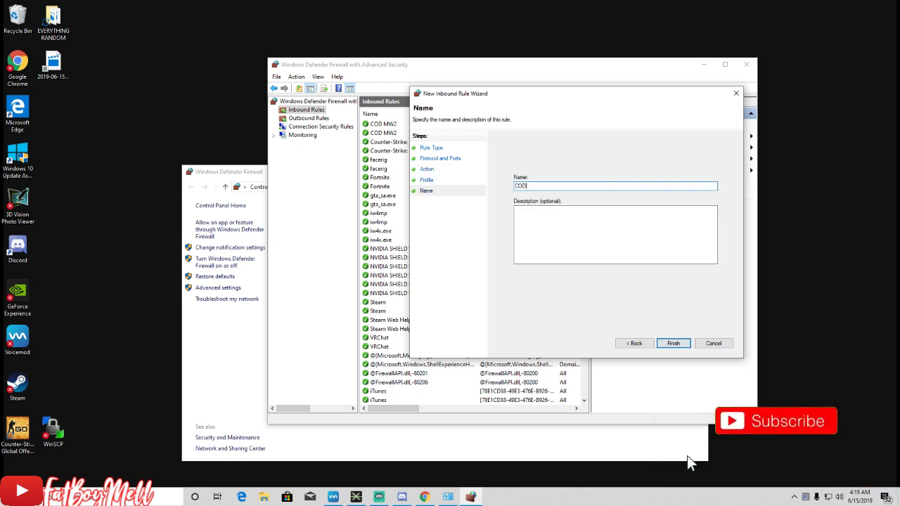
text( M)
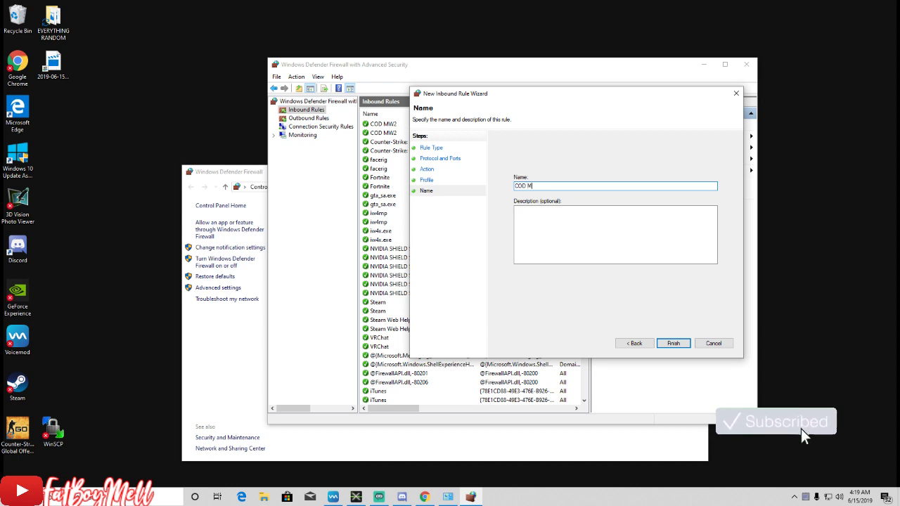
text(W2)
key(Tab)
text(M)
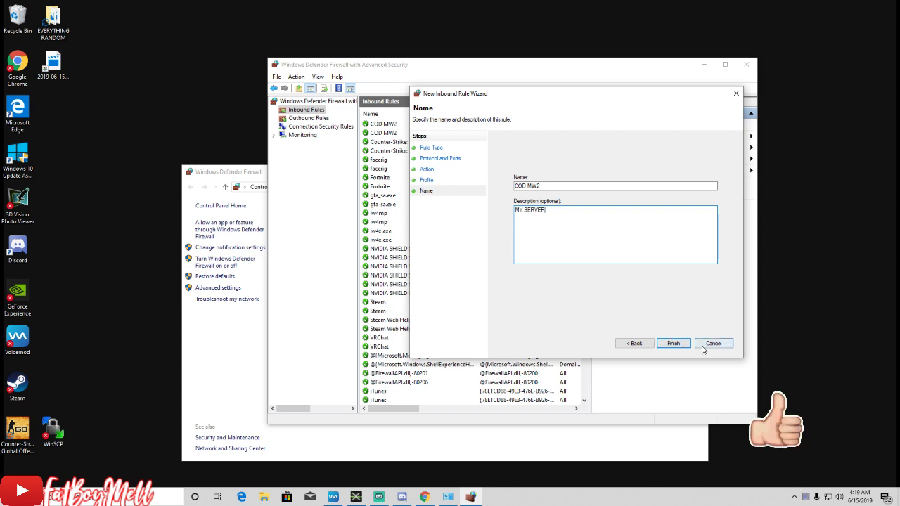
Step: Finish the COD MW2 rule and compare its two entries in the Inbound Rules list
click(702, 347)
click(447, 133)
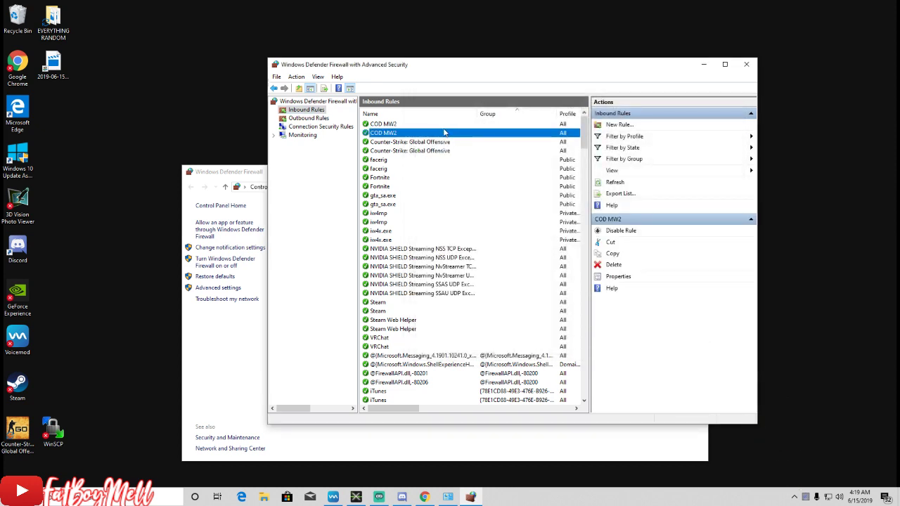
click(440, 125)
click(437, 136)
click(432, 127)
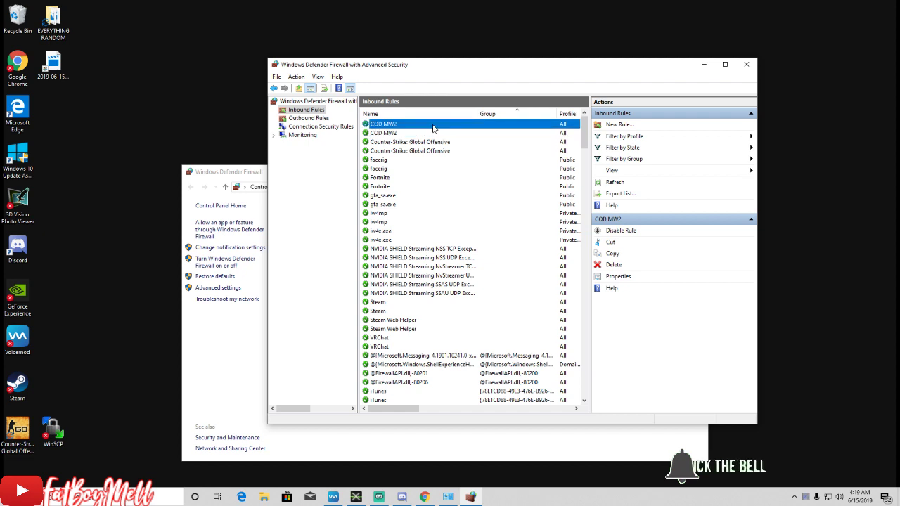
Step: Review the COD MW2 and Counter-Strike rules, then close both firewall windows
click(475, 132)
click(468, 142)
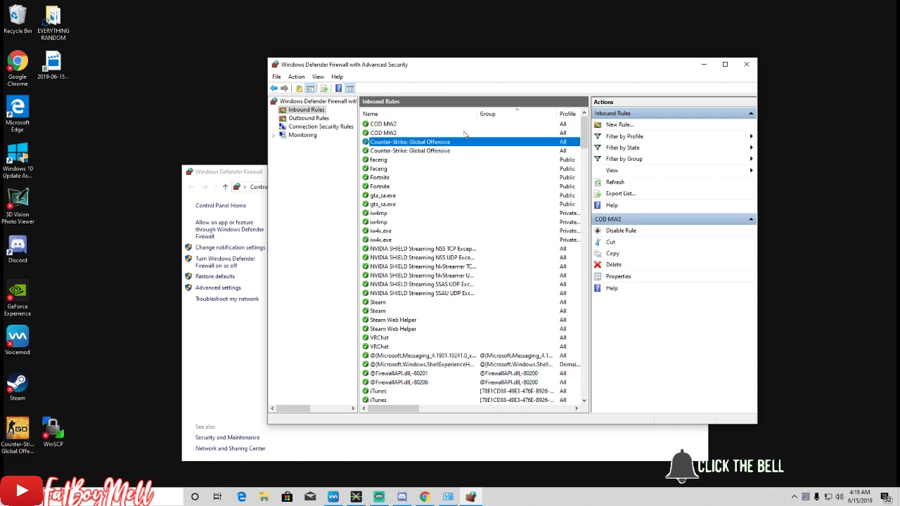
click(461, 126)
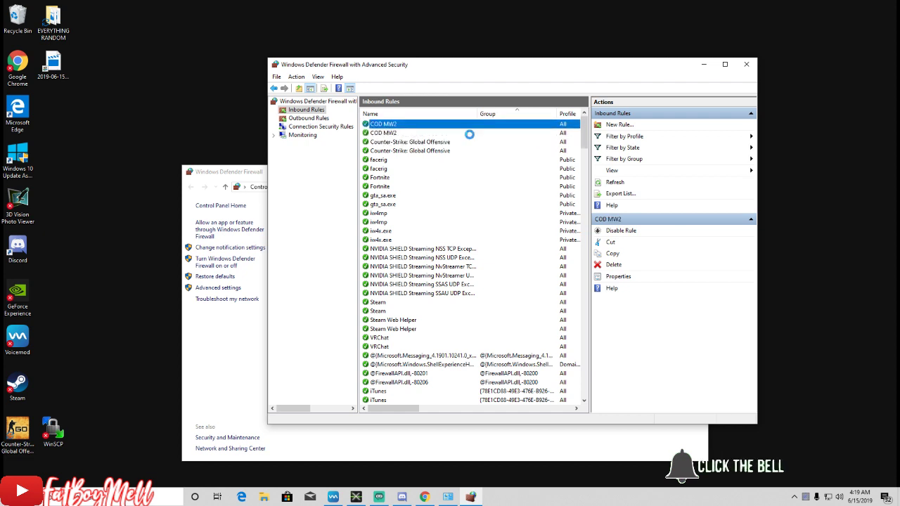
click(469, 133)
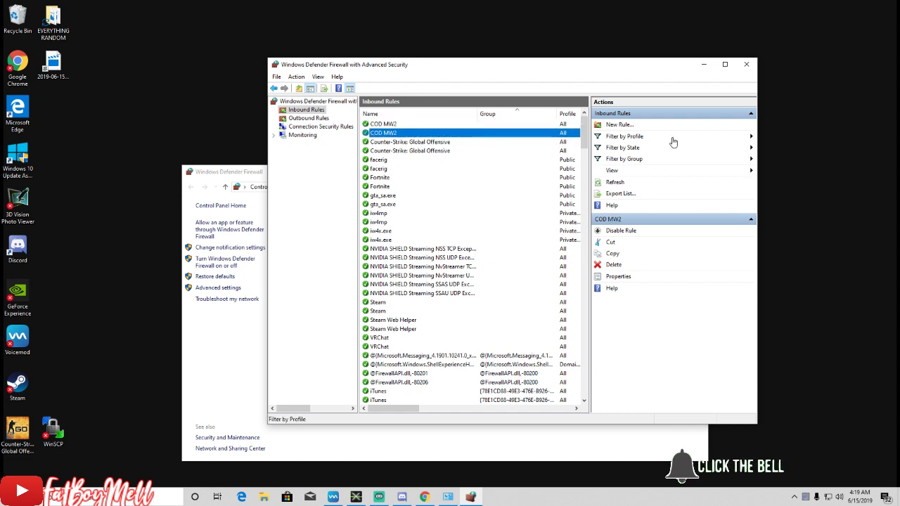
click(747, 65)
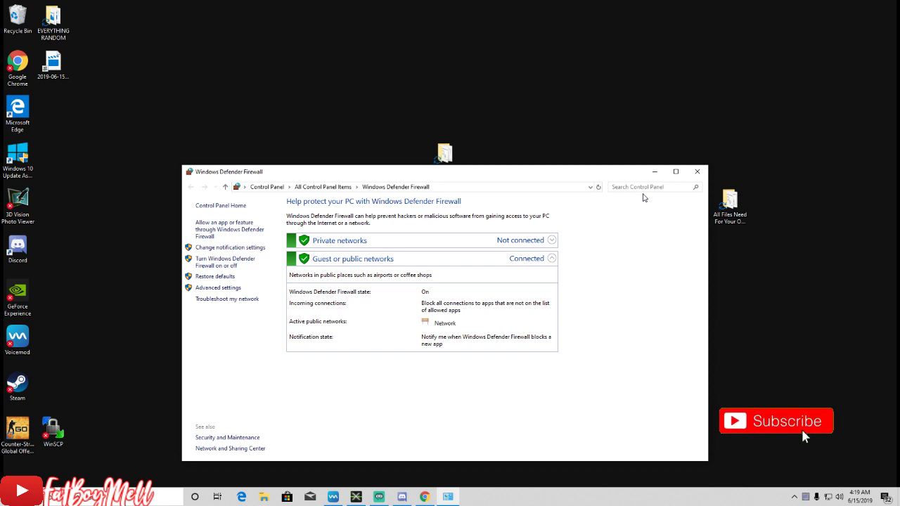
click(698, 173)
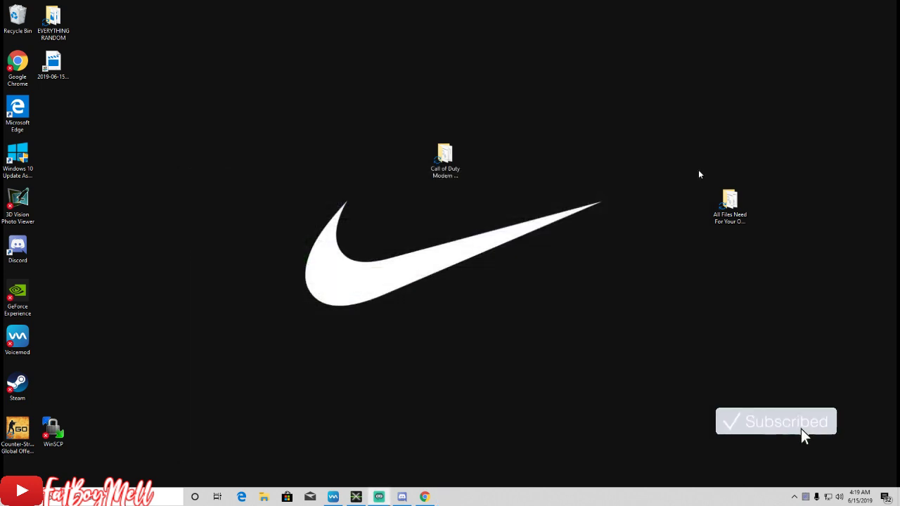
Step: Minimize Chrome and launch Command Prompt with a cmd search
click(424, 497)
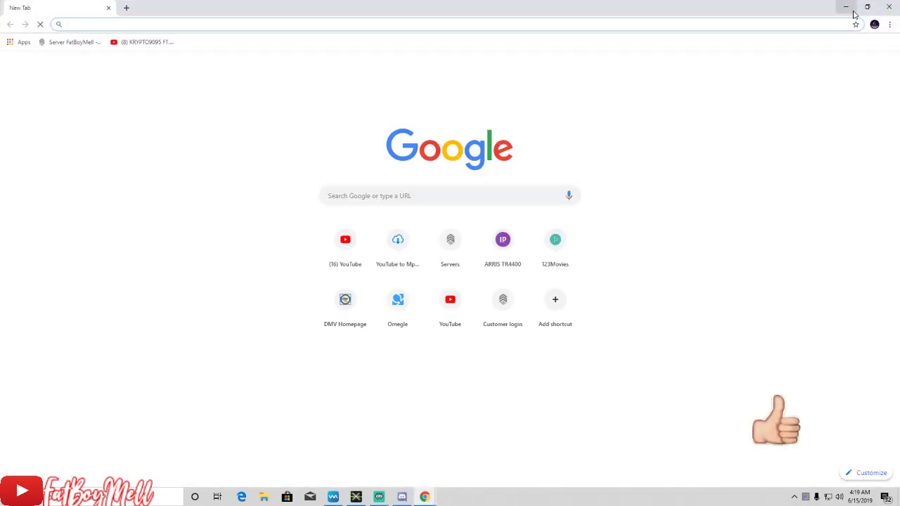
click(845, 7)
key(super)
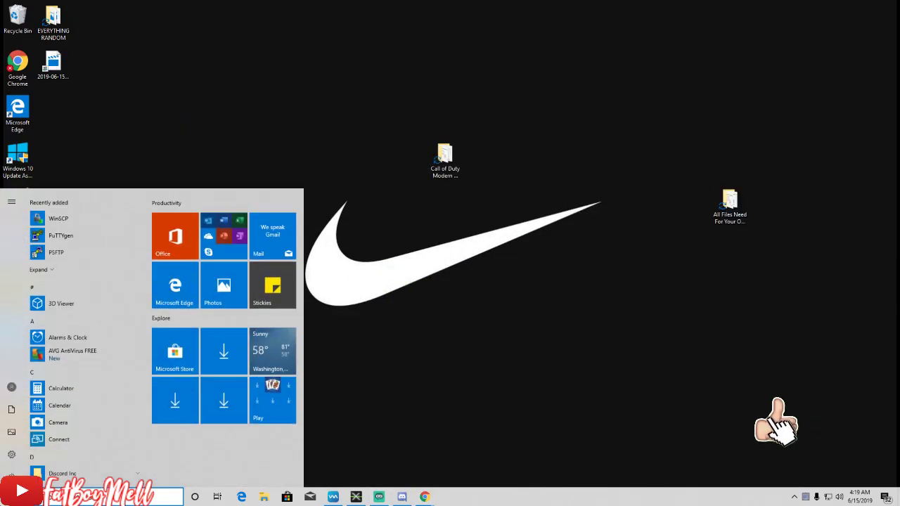
text(cmd)
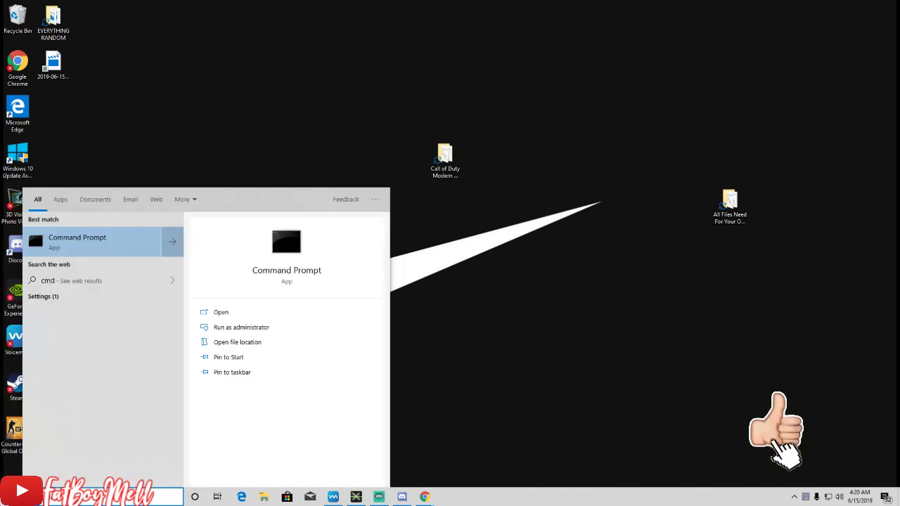
key(Return)
Step: Run ipconfig /all and scroll up to the adapter details
click(242, 157)
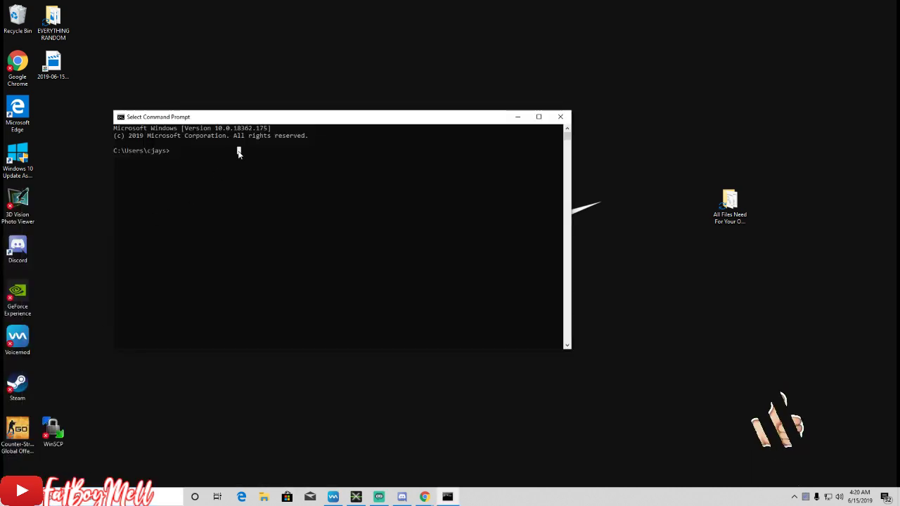
text(ipcongig)
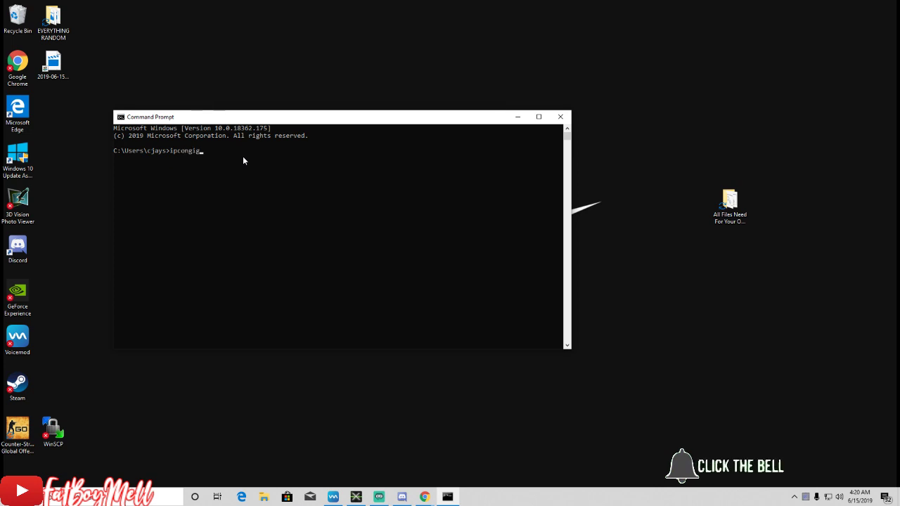
key(BackSpace)
key(BackSpace)
key(BackSpace)
text(fig /all)
key(Return)
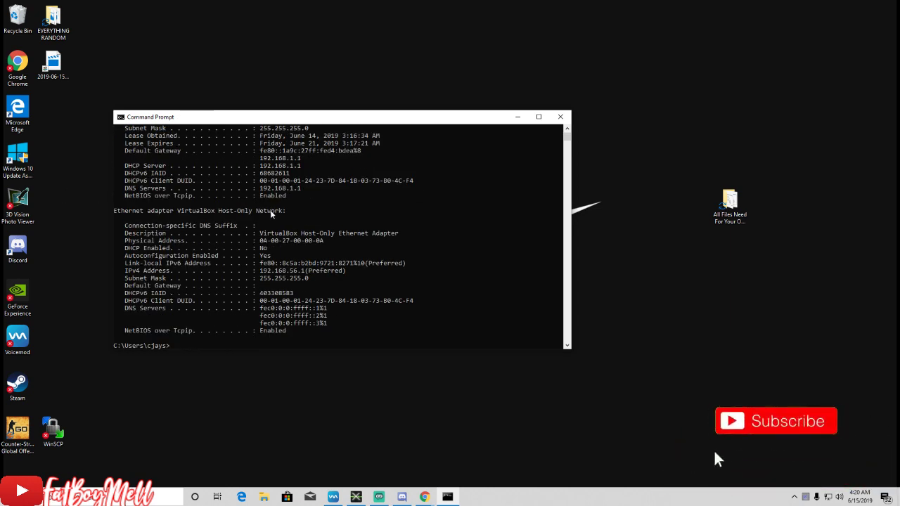
scroll(176, 186, up, 2)
scroll(190, 181, up, 2)
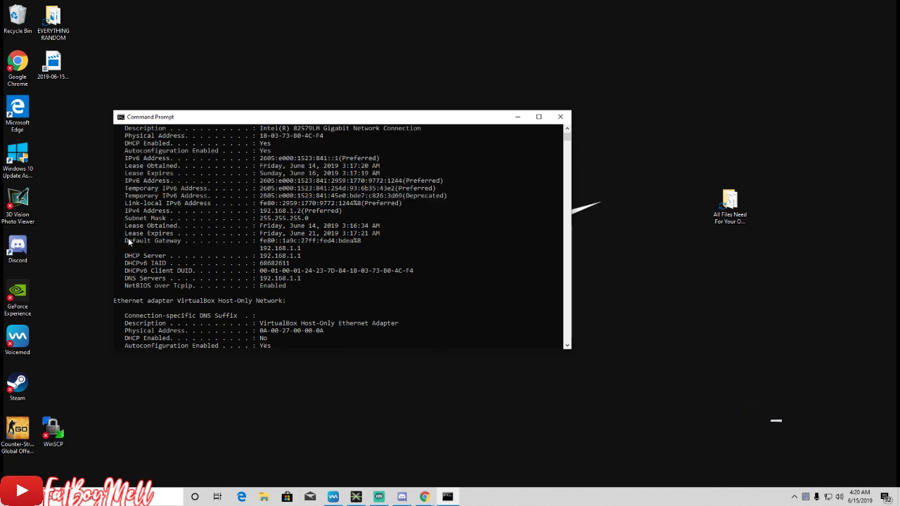
Step: Highlight the Default Gateway address 192.168.1.1 in the output
drag(274, 241, 363, 250)
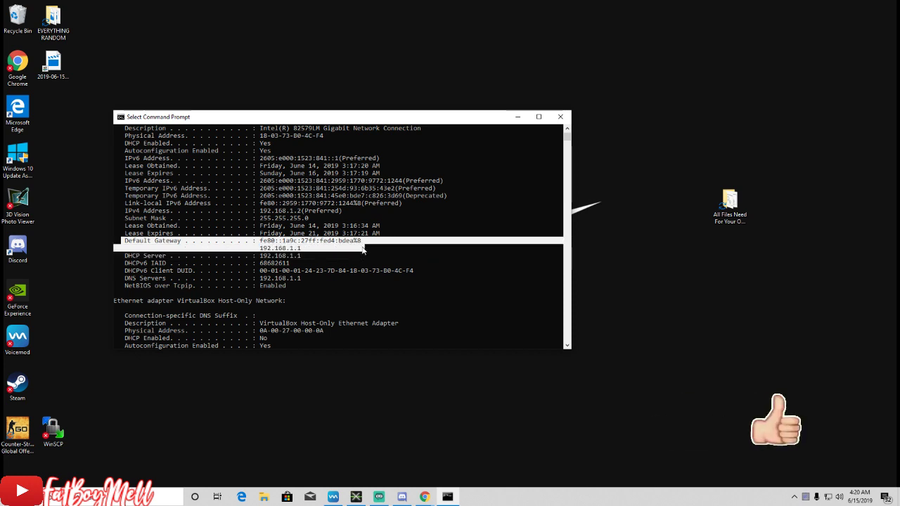
click(290, 241)
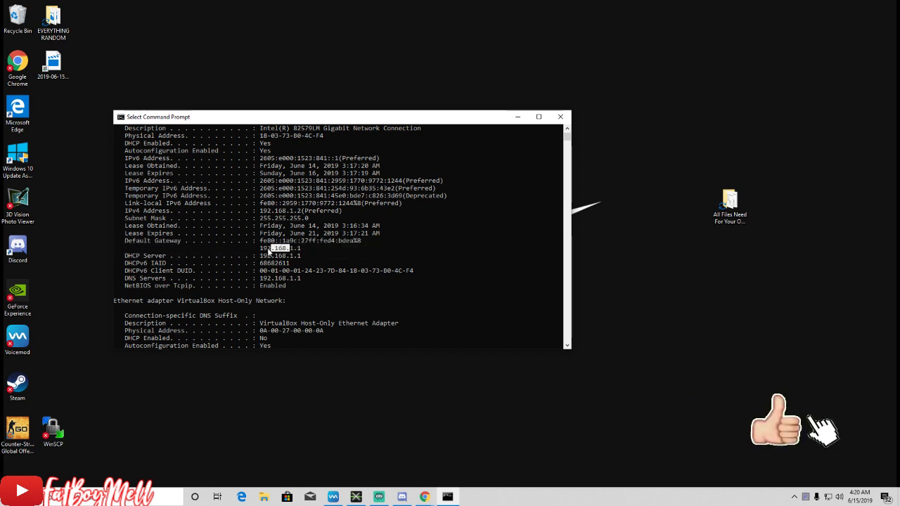
drag(257, 248, 299, 251)
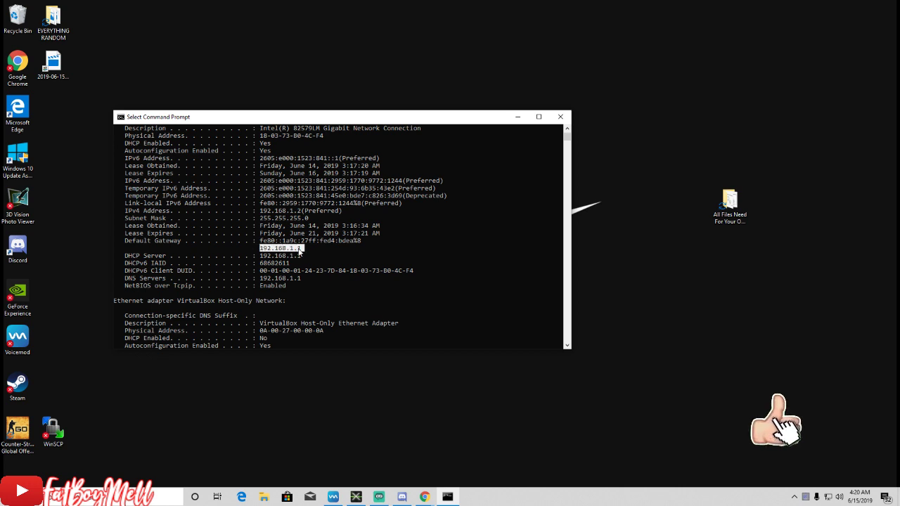
click(298, 241)
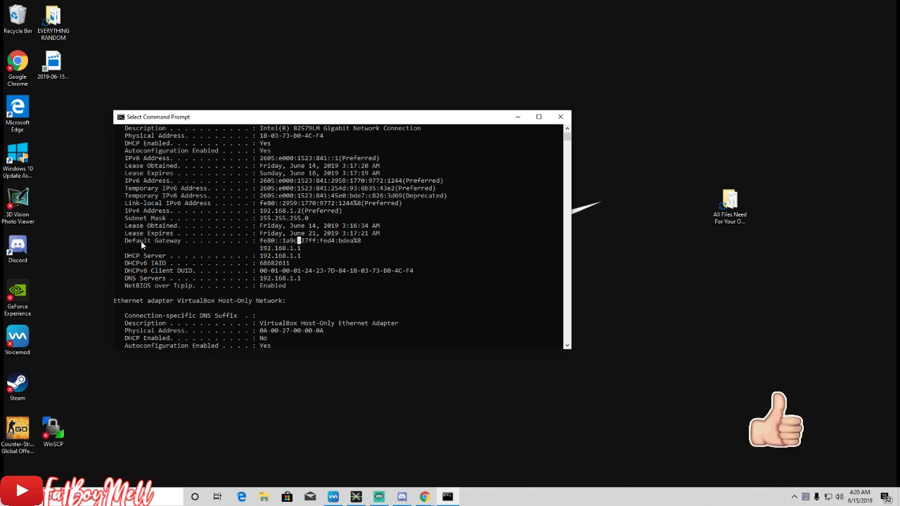
drag(253, 241, 343, 241)
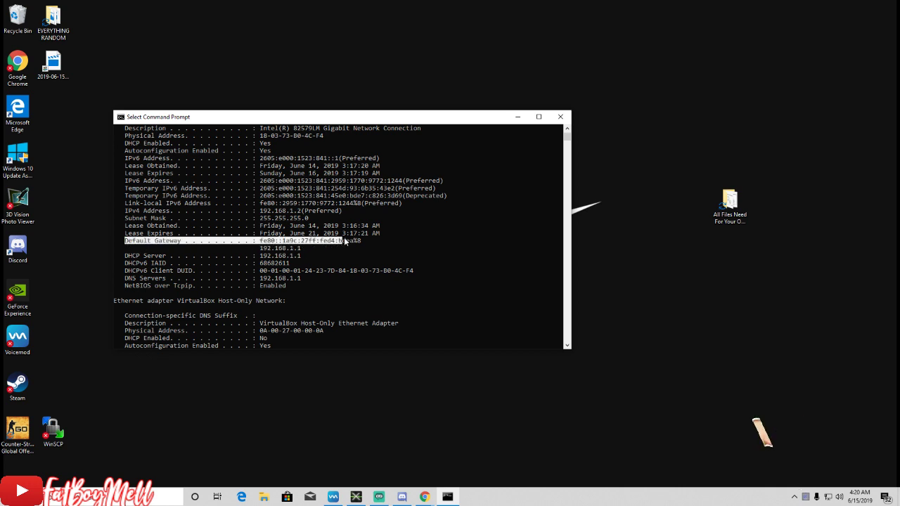
Step: Close Command Prompt and load the router page at 192.168.1.1 in Chrome
click(562, 119)
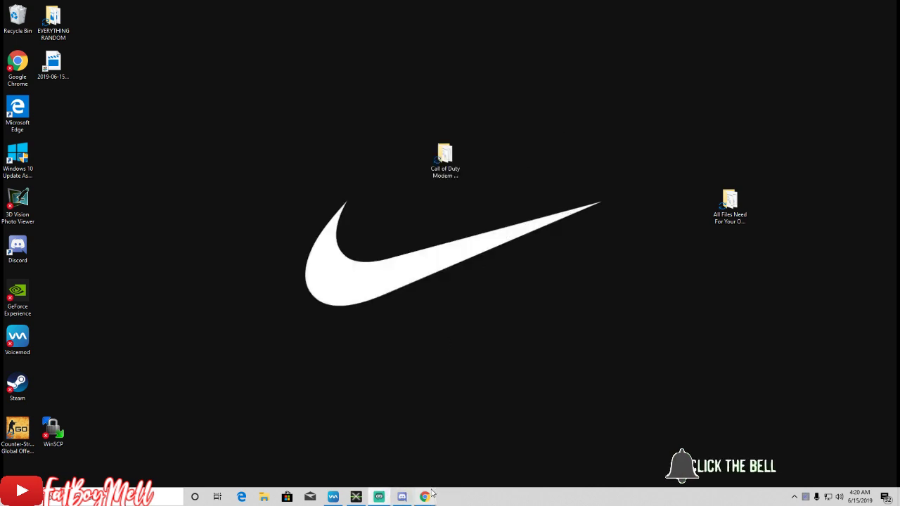
mouse_move(431, 497)
click(458, 459)
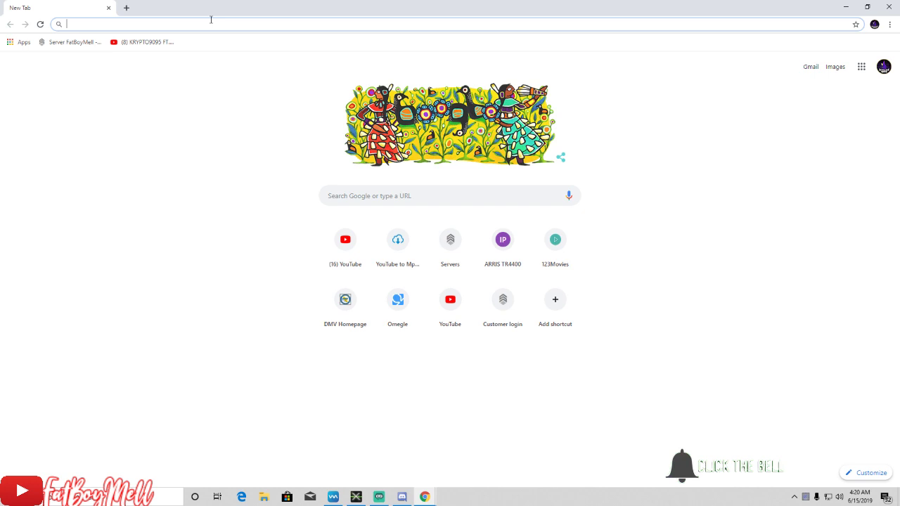
text(192)
key(Return)
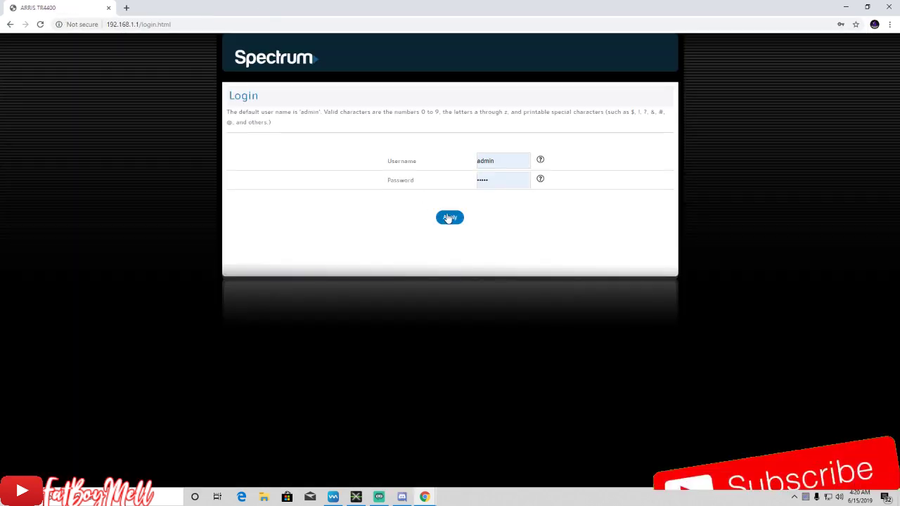
Step: Sign in to the router and view Firewall > Port Forwarding with the COD MW2 rules
click(449, 218)
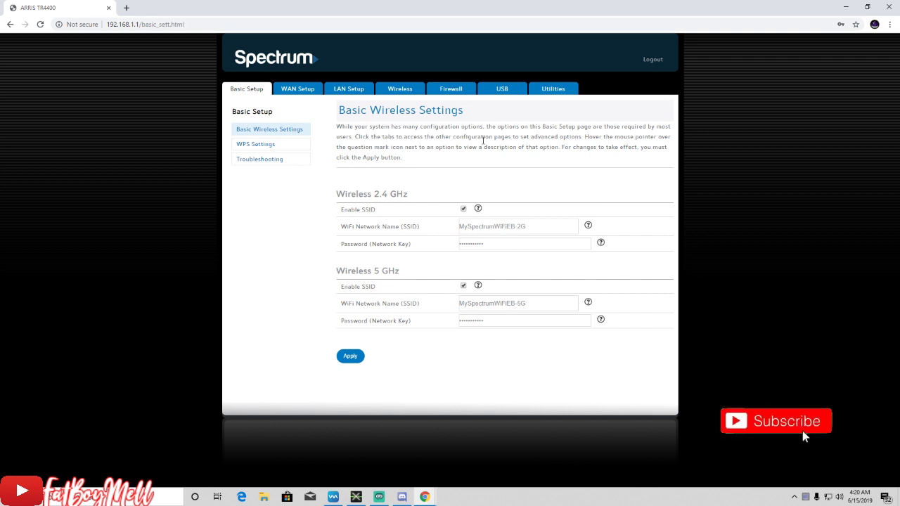
click(456, 93)
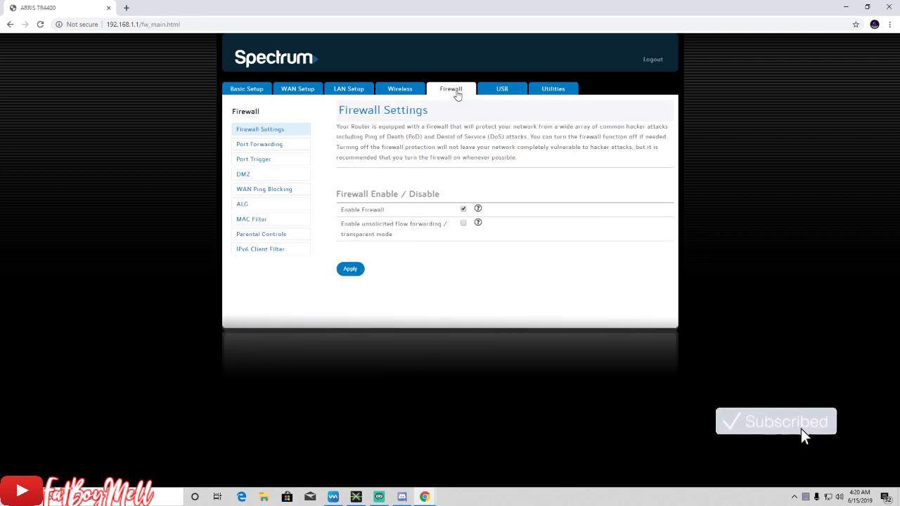
click(283, 146)
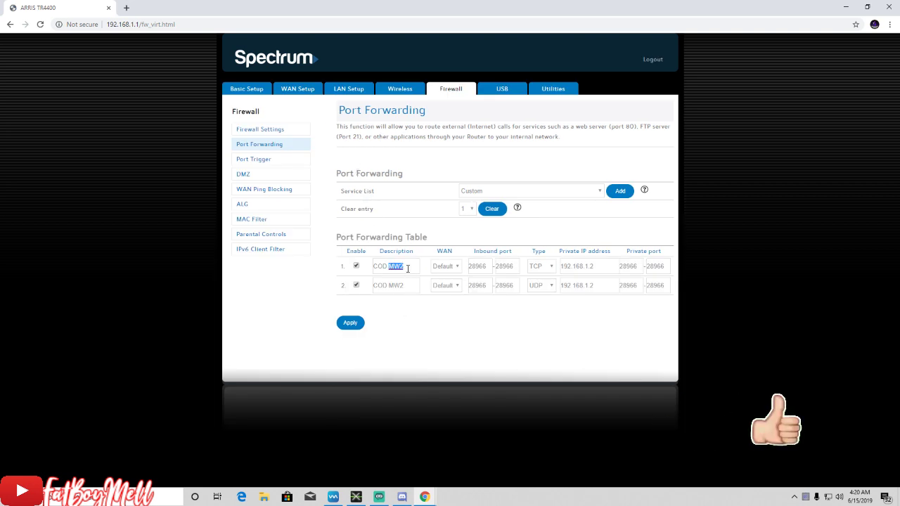
drag(333, 267, 618, 309)
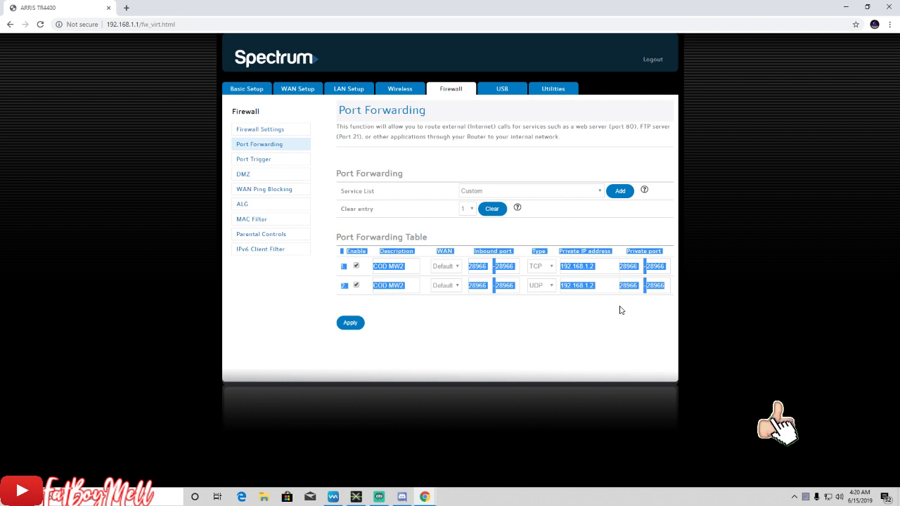
click(609, 283)
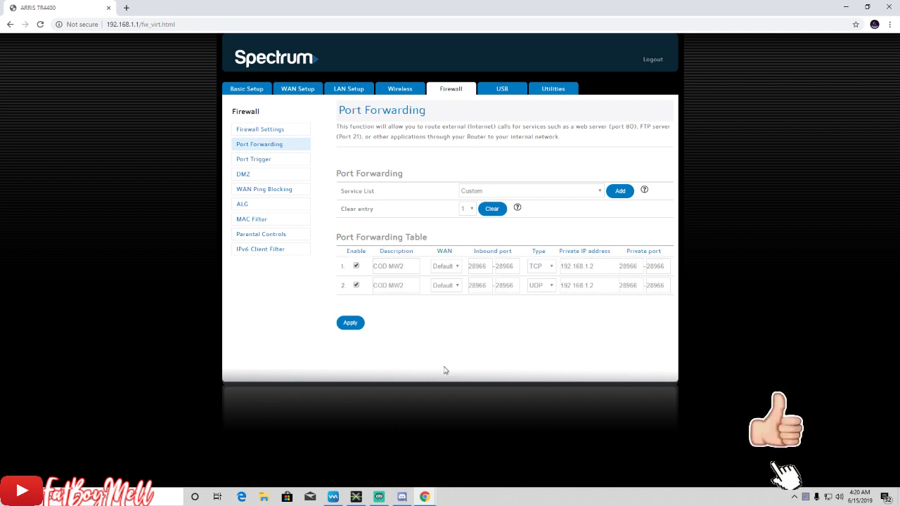
key(super)
Step: Launch Command Prompt via cmd and run ipconfig /all
text(cmd)
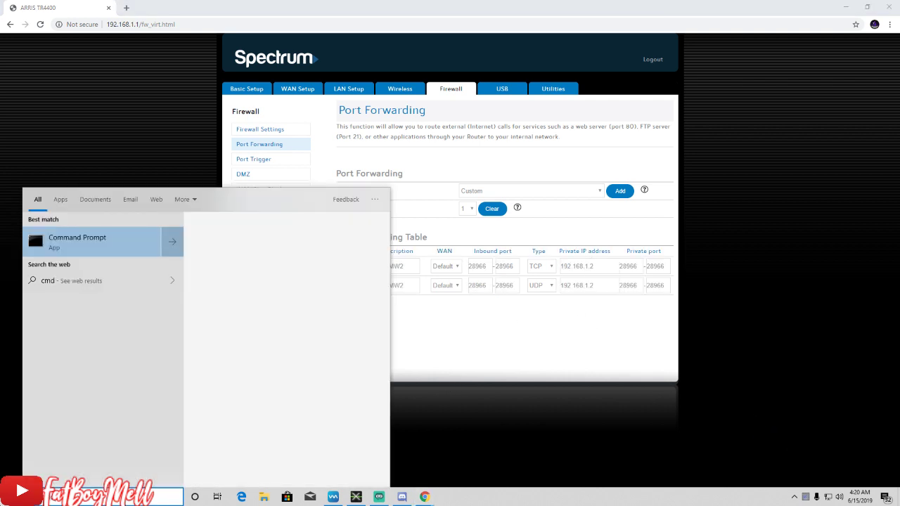
key(Return)
click(45, 163)
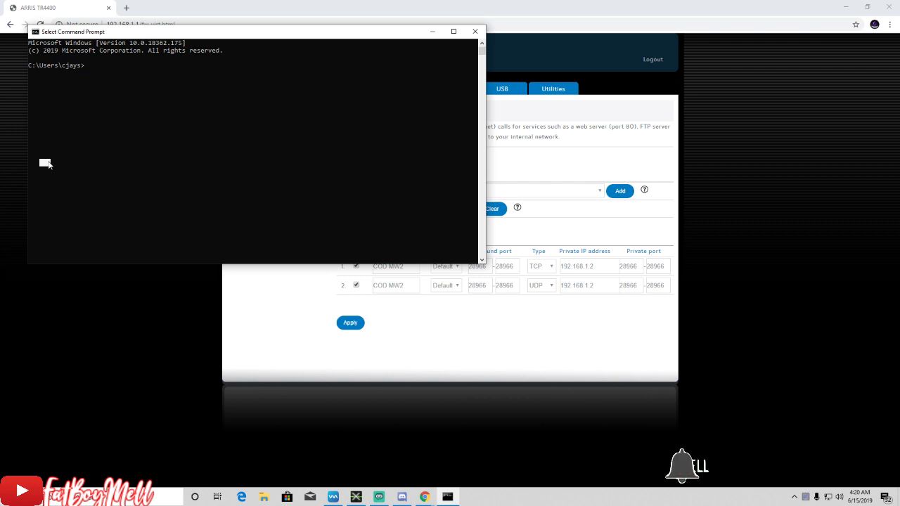
text(ipc)
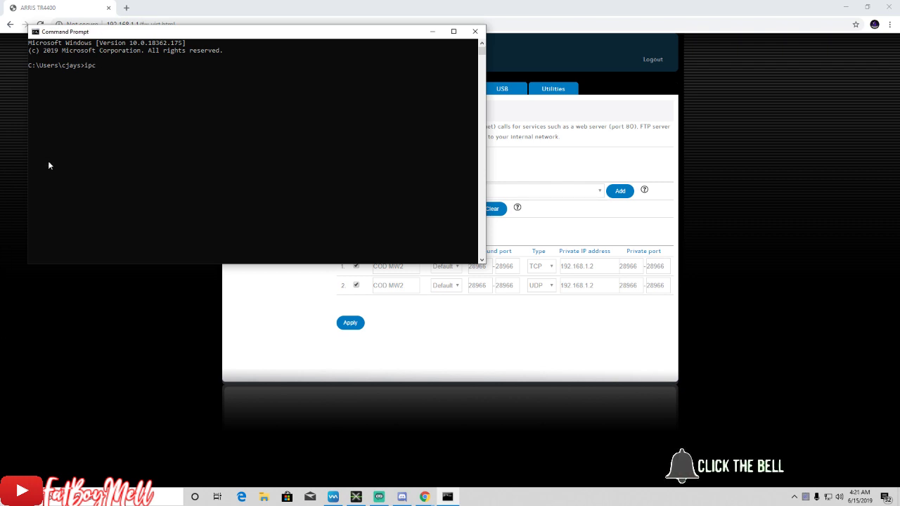
text(onfig /all)
key(Return)
scroll(48, 165, up, 5)
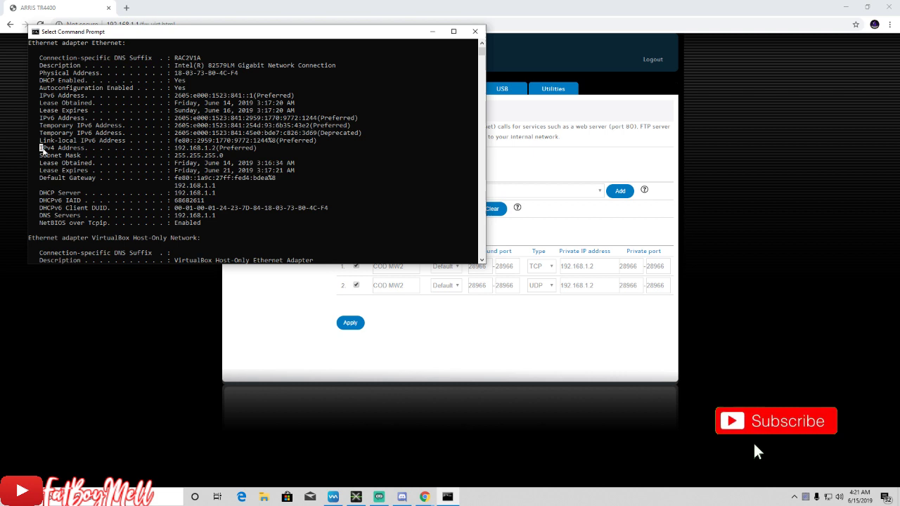
Step: Highlight the IPv4 address 192.168.1.2, close the console, and select the row-1 private IP
drag(40, 149, 215, 148)
click(213, 148)
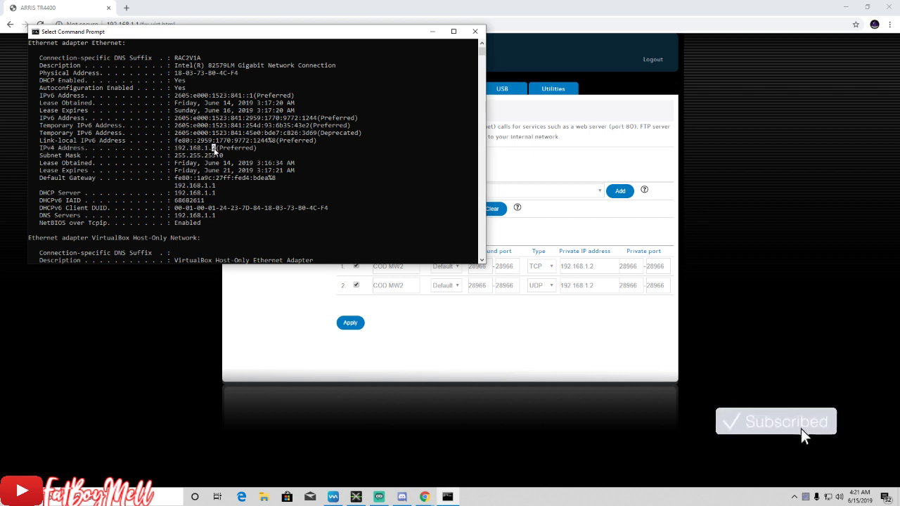
double_click(213, 148)
click(169, 148)
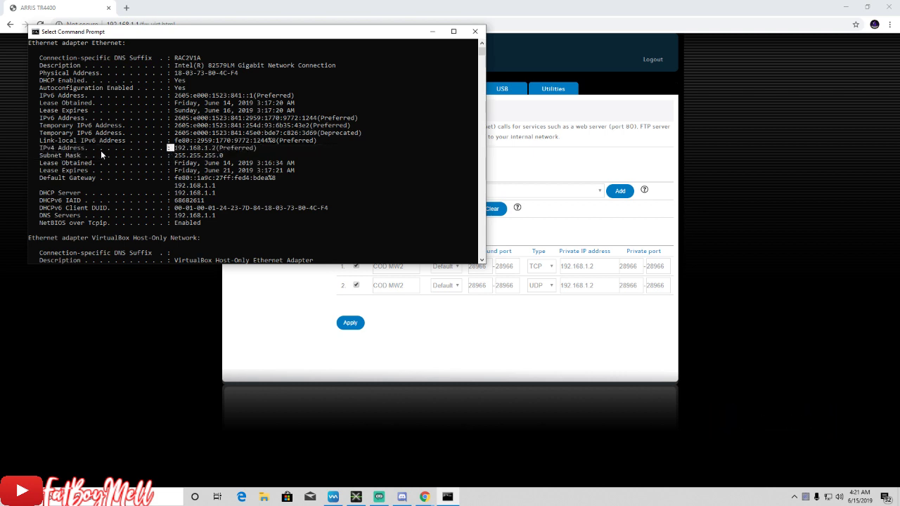
drag(36, 148, 215, 150)
click(275, 151)
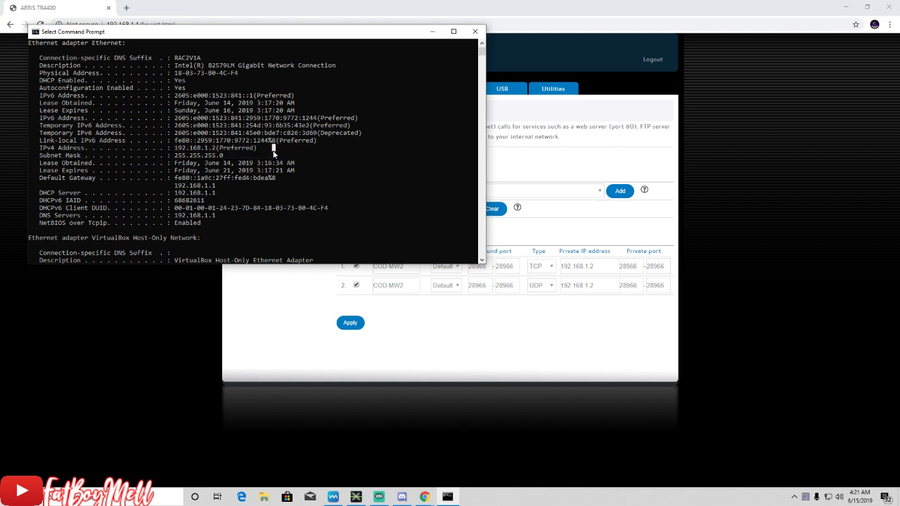
shift+click(36, 149)
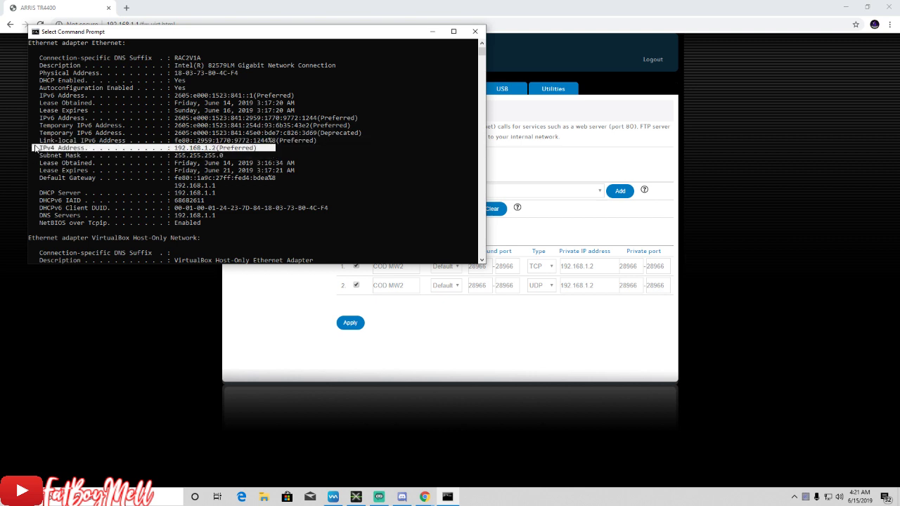
click(474, 33)
double_click(576, 266)
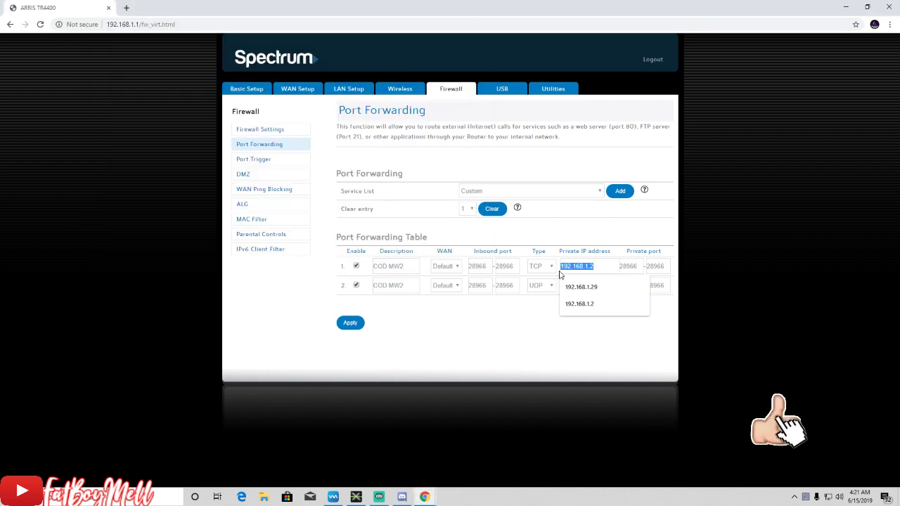
Step: Dismiss the Private IP autocomplete on the Port Forwarding page
click(531, 329)
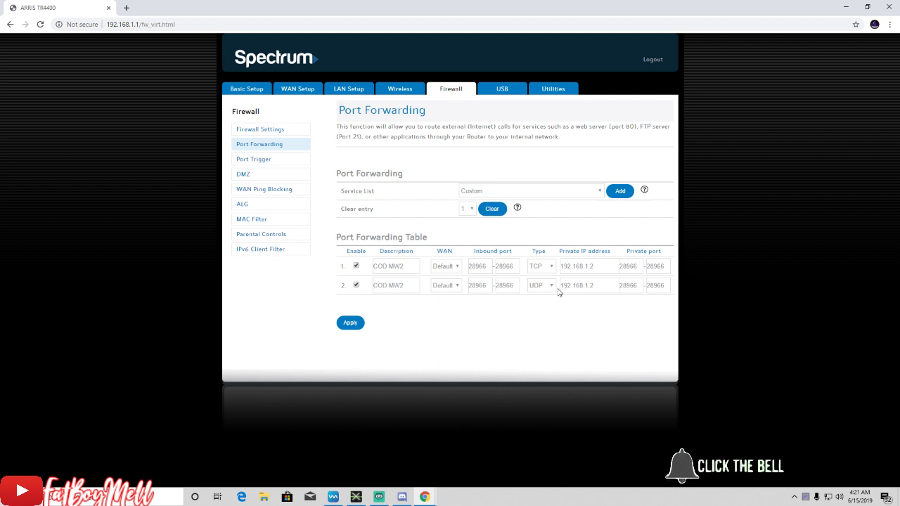
Step: Close the router admin browser and check the MW2 folder's DedicatedServer batch file and crash helper
click(888, 6)
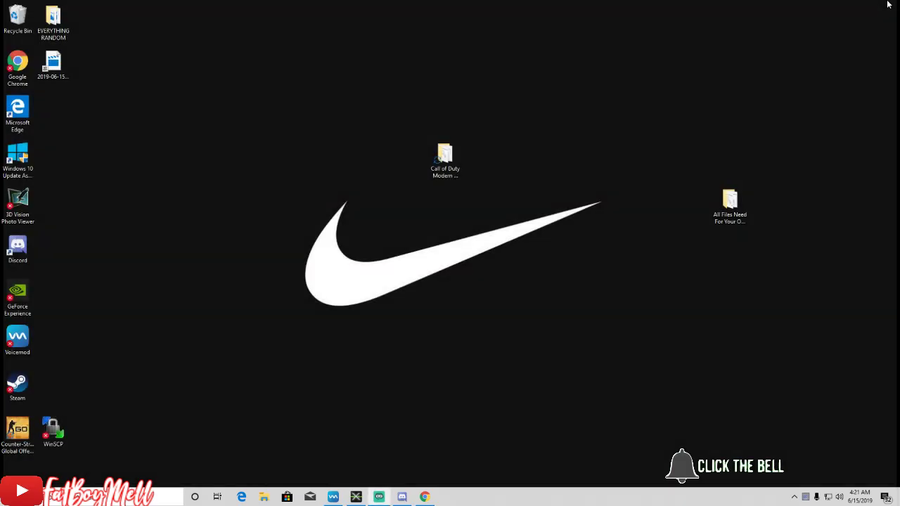
double_click(446, 165)
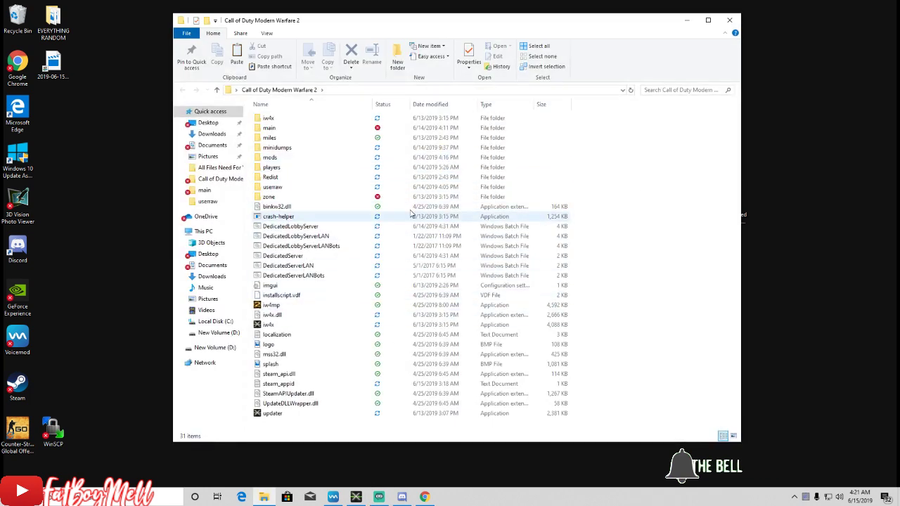
click(275, 257)
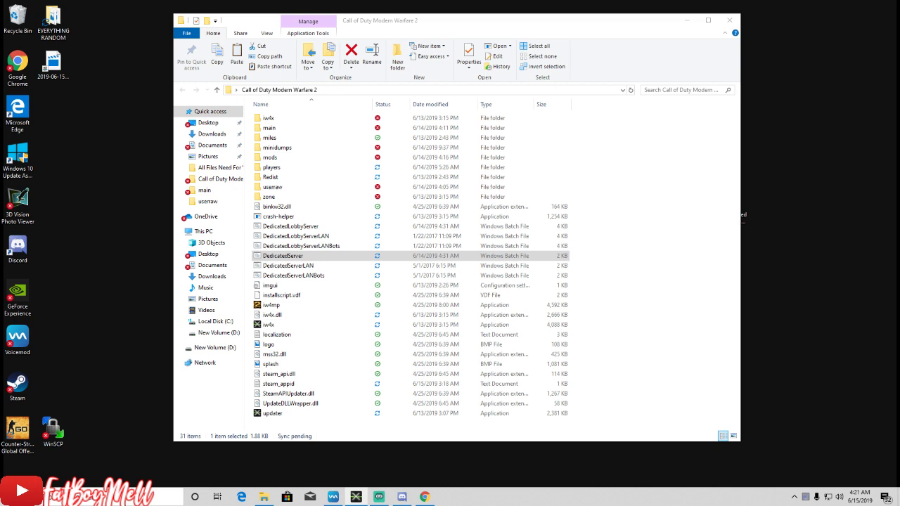
click(279, 217)
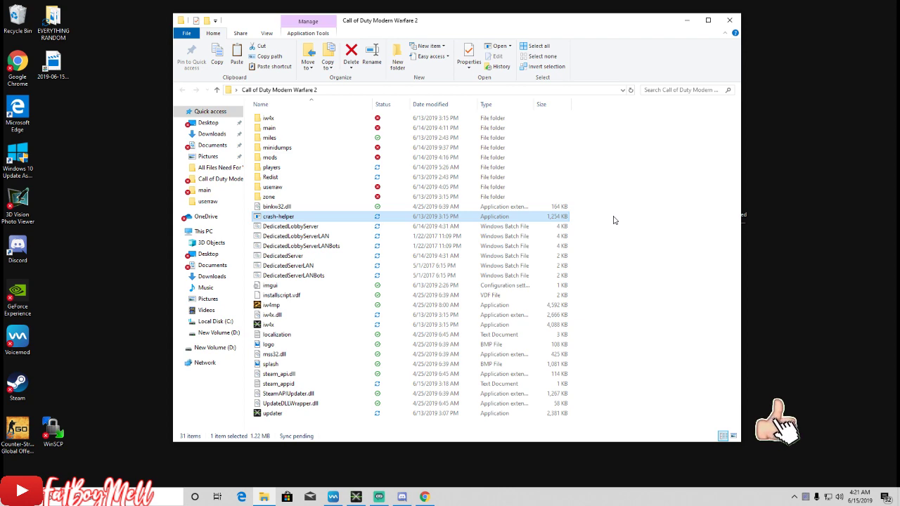
click(736, 23)
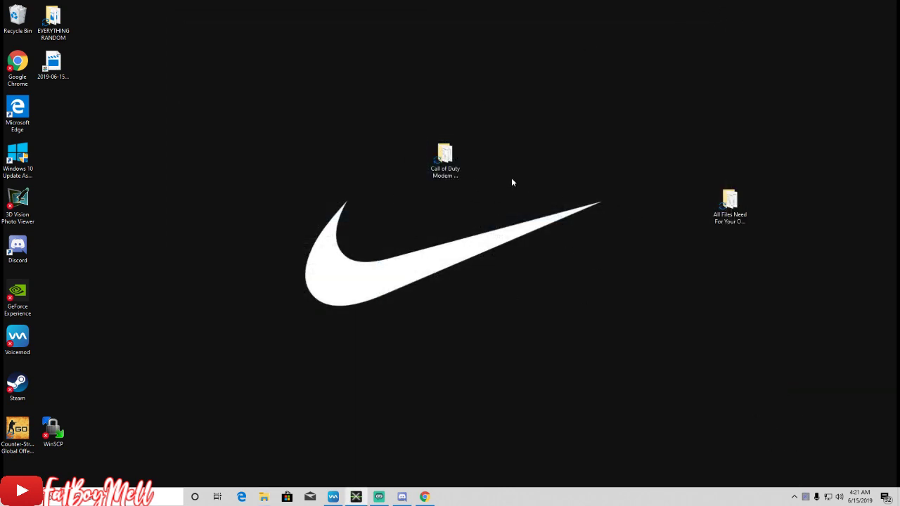
Step: Reopen the Call of Duty Modern Warfare 2 folder, start iw4x, and close Explorer
double_click(445, 158)
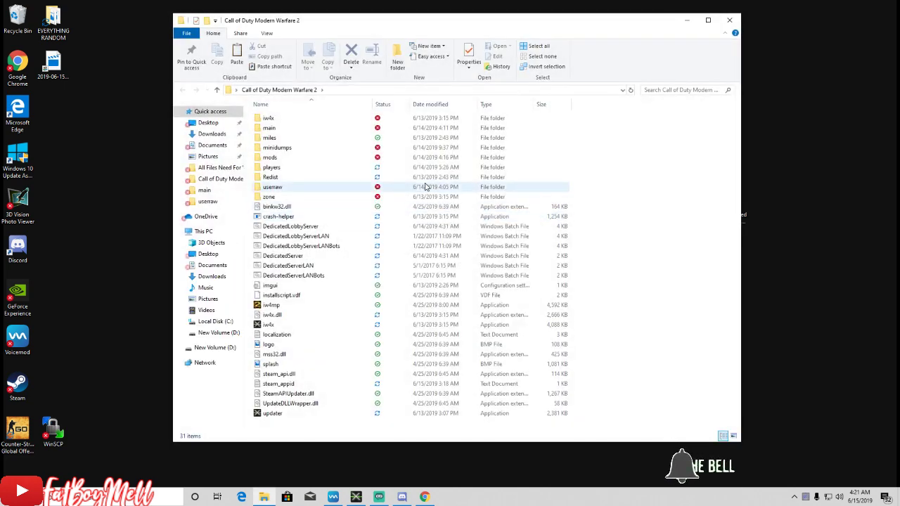
click(342, 325)
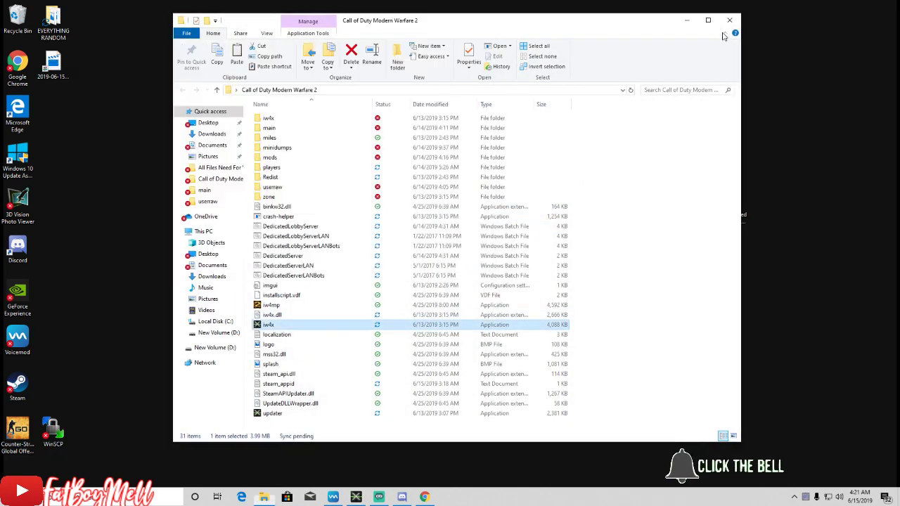
click(724, 22)
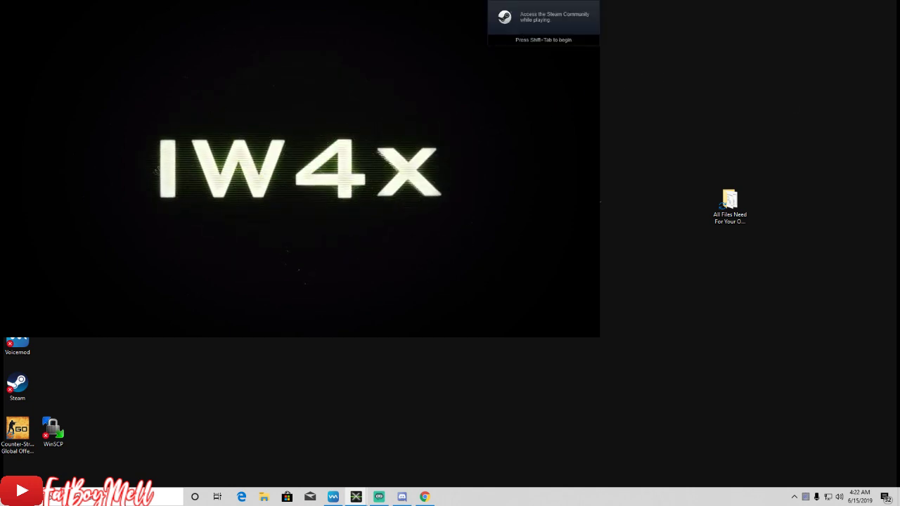
Step: Open the IW4x server browser via JOIN GAME
key(super)
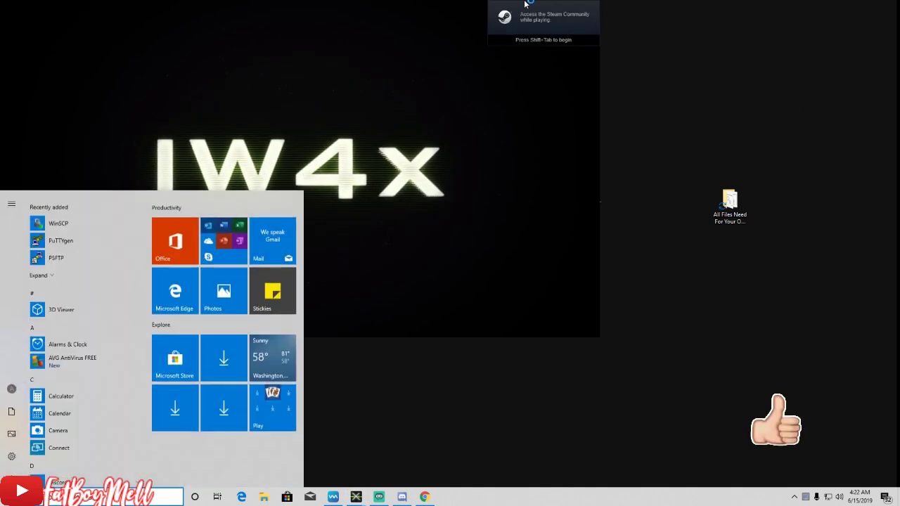
key(super)
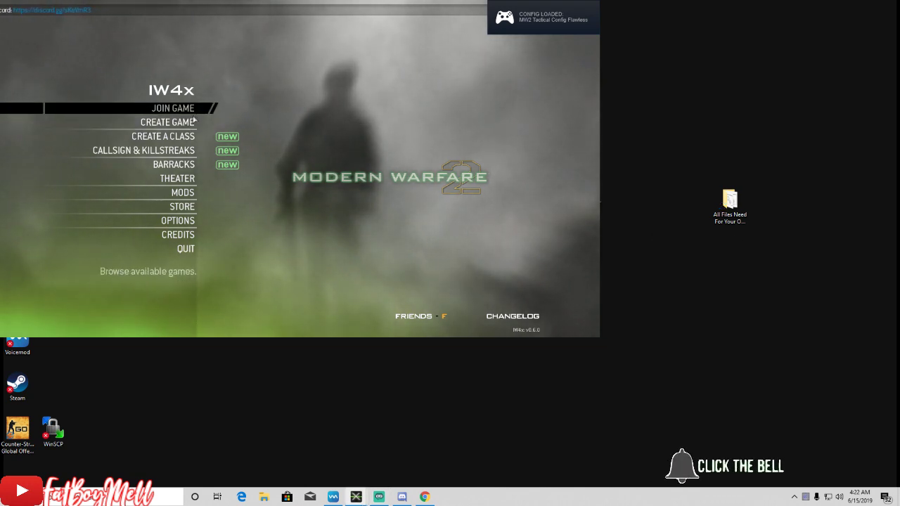
click(193, 112)
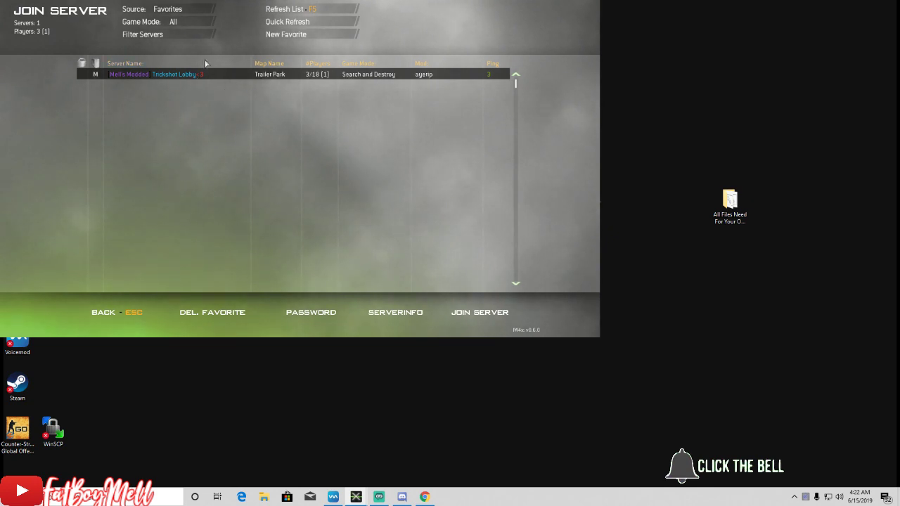
Step: Switch the server Source to Local and join the Trickshot Lobby server
click(177, 9)
click(178, 10)
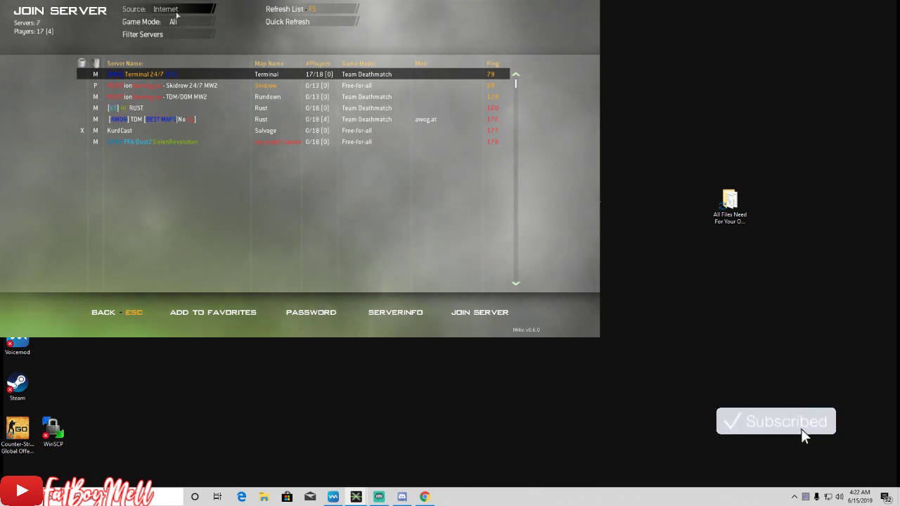
click(176, 10)
click(171, 15)
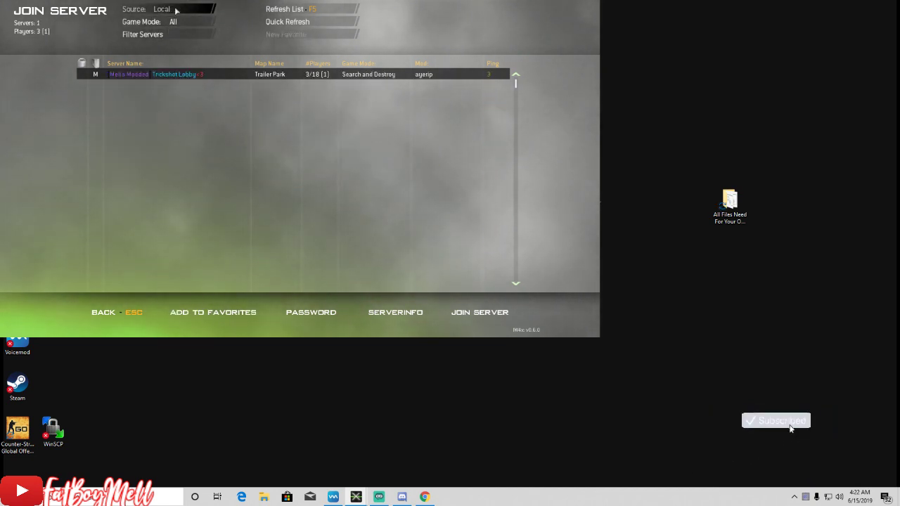
double_click(247, 74)
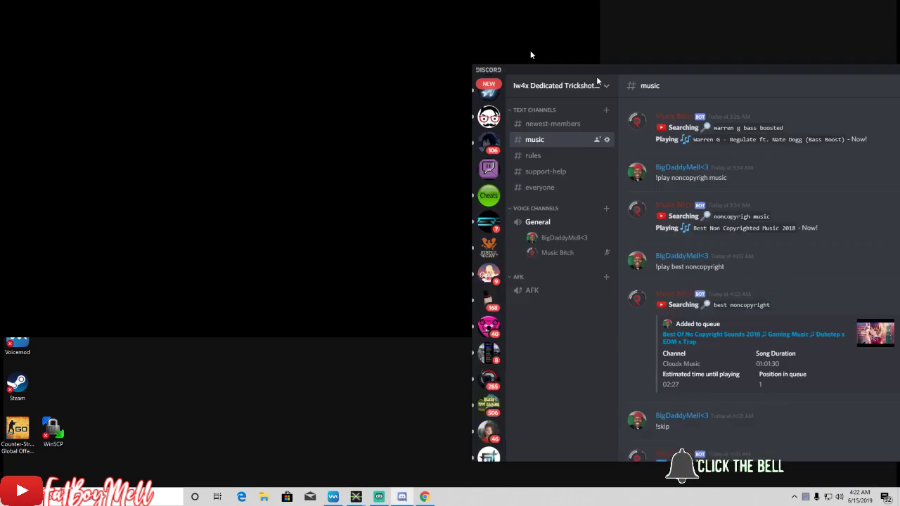
Step: View the Iw4x Dedicated Trickshot server's #support-help channel in Discord, then close Discord
drag(597, 81, 281, 23)
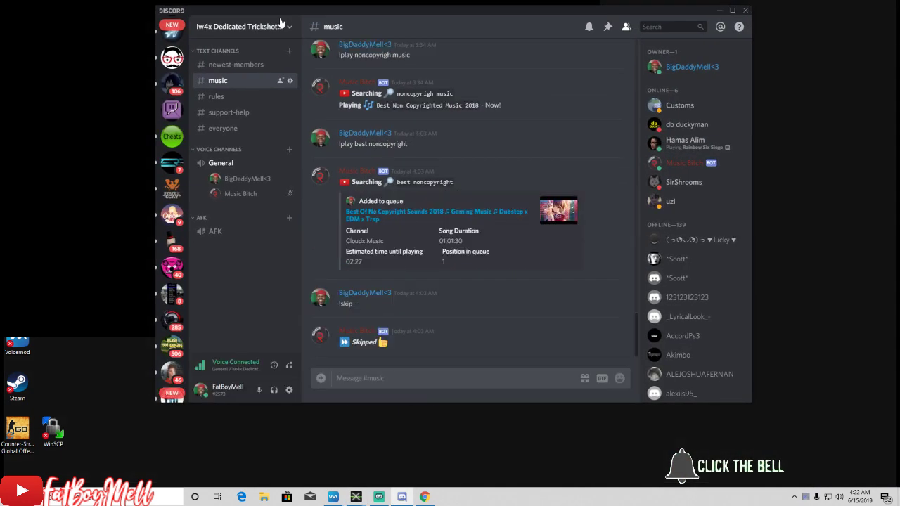
click(246, 113)
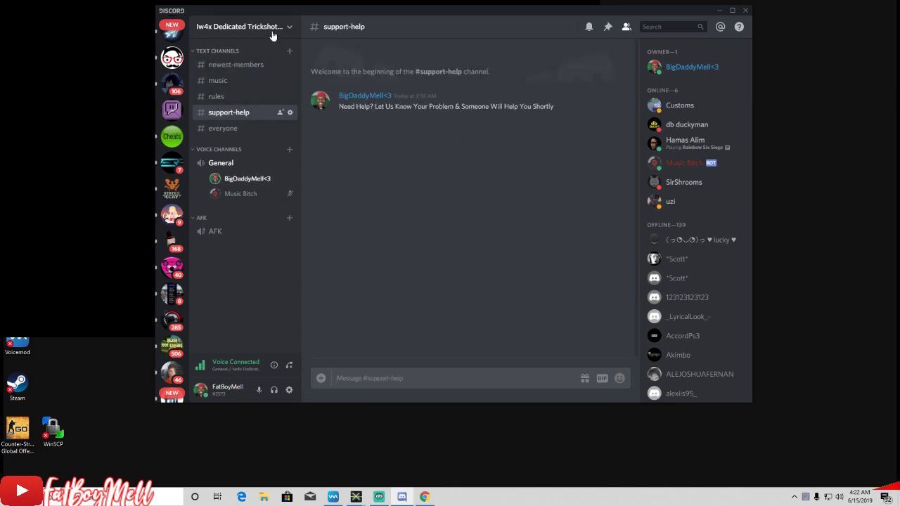
click(742, 14)
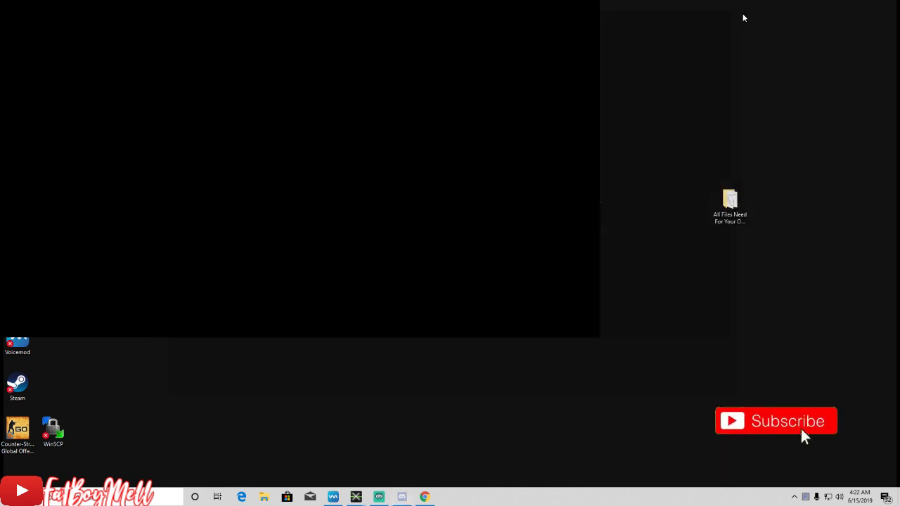